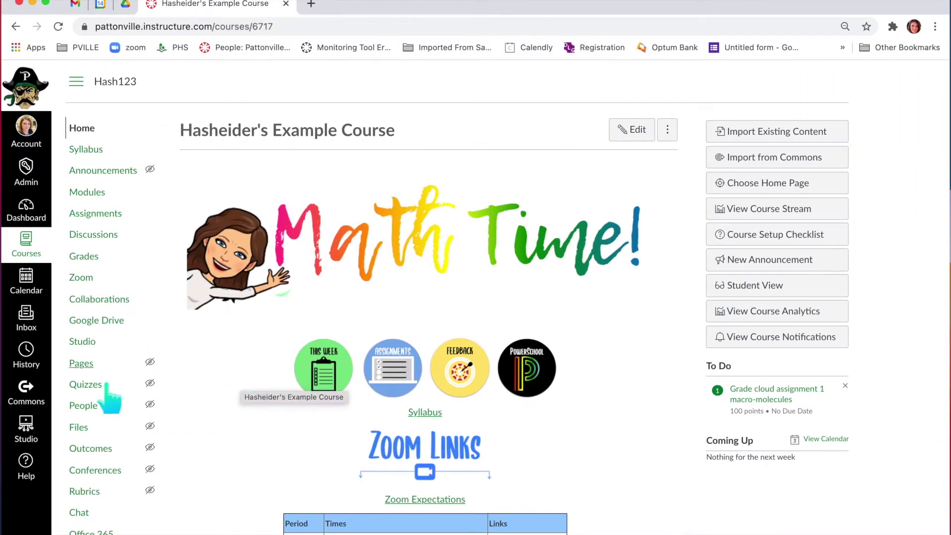
Open the Quizzes page from Hasheider's Example Course navigation
left_click(84, 389)
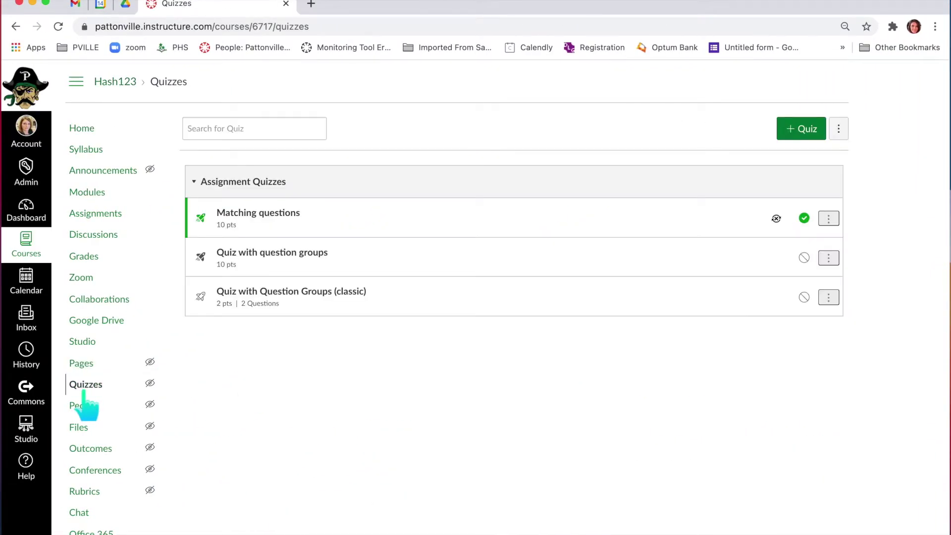
Create a New Quizzes quiz titled 'Linear Equation Quiz'
left_click(809, 130)
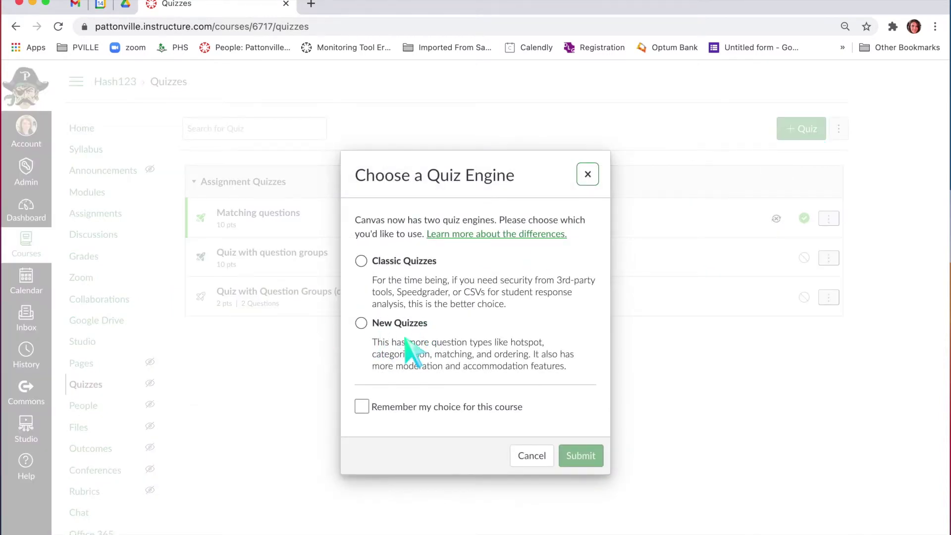
left_click(361, 323)
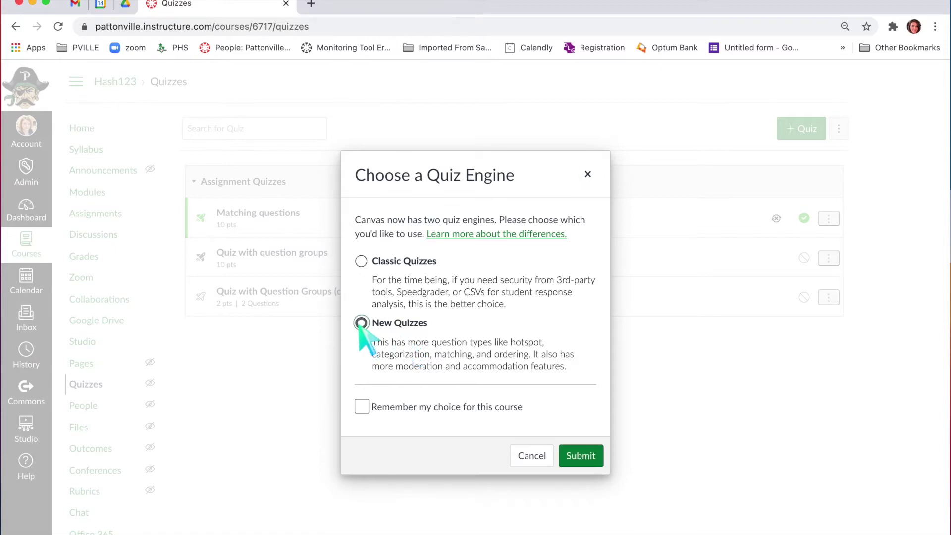
left_click(581, 456)
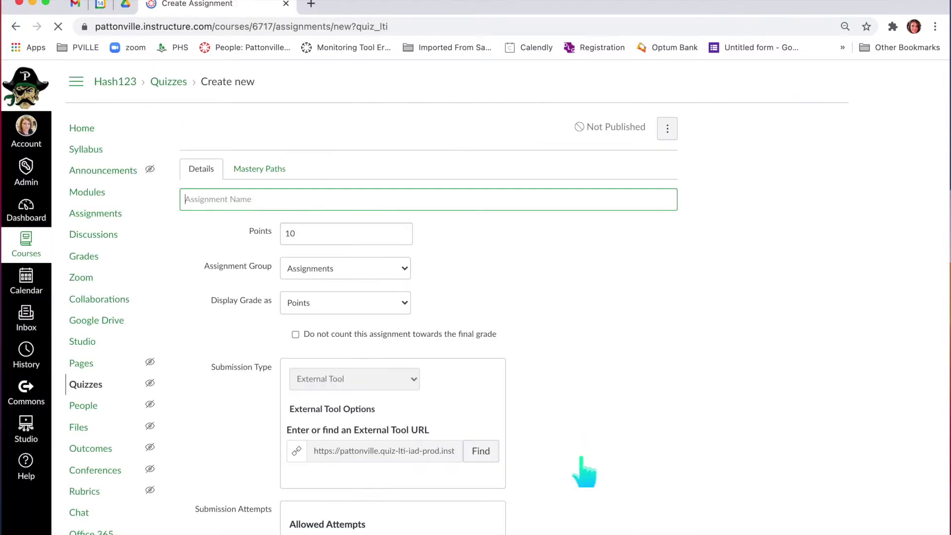
left_click(229, 206)
type("Linear Equation Quiz")
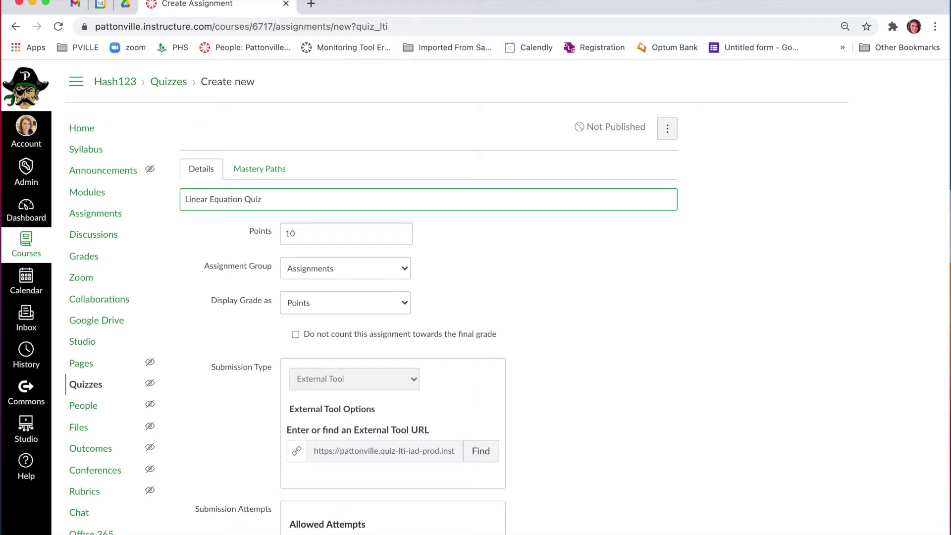
double_click(308, 233)
left_click(250, 275)
Limit allowed attempts to 2 and save the quiz
scroll(272, 303, "down", 5)
scroll(272, 304, "down", 2)
scroll(275, 298, "up", 1)
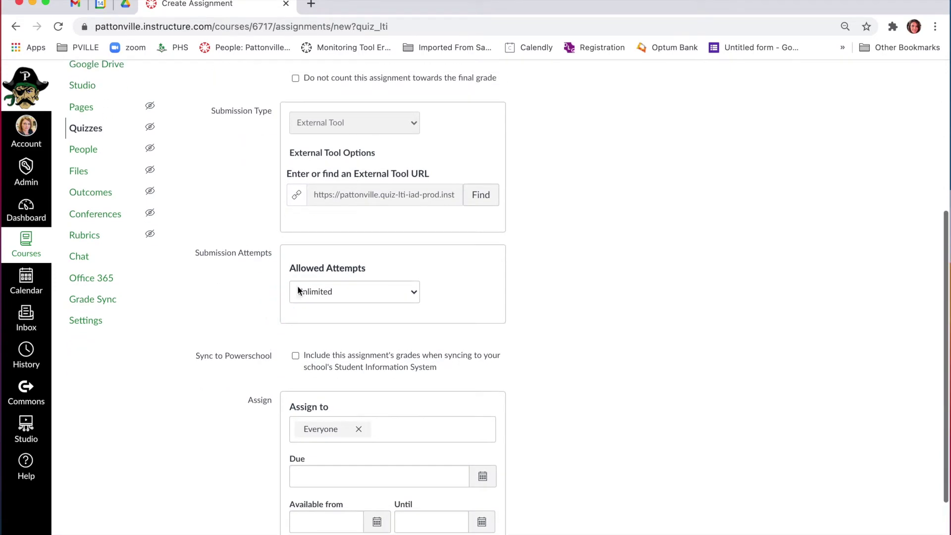
left_click(310, 290)
left_click(311, 304)
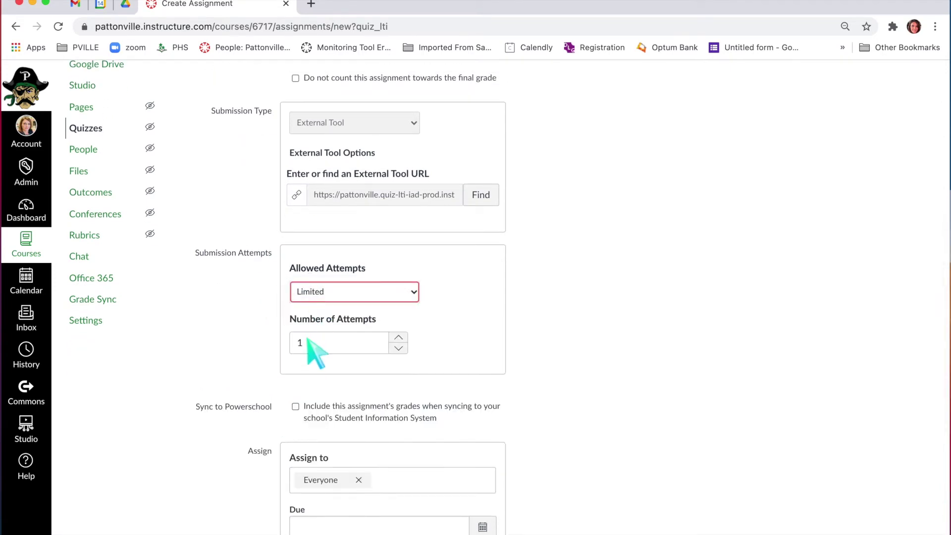
left_click(399, 338)
left_click(593, 357)
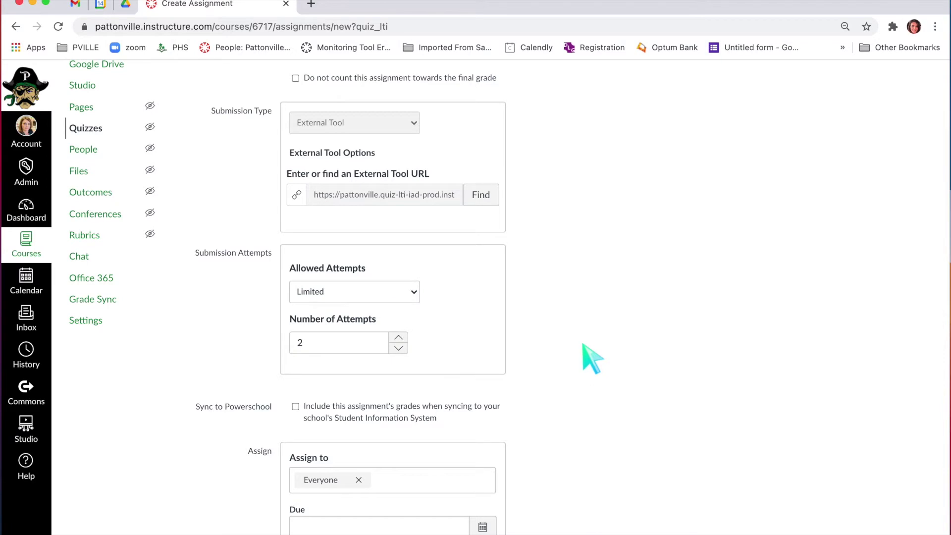
scroll(593, 357, "up", 3)
scroll(593, 356, "down", 6)
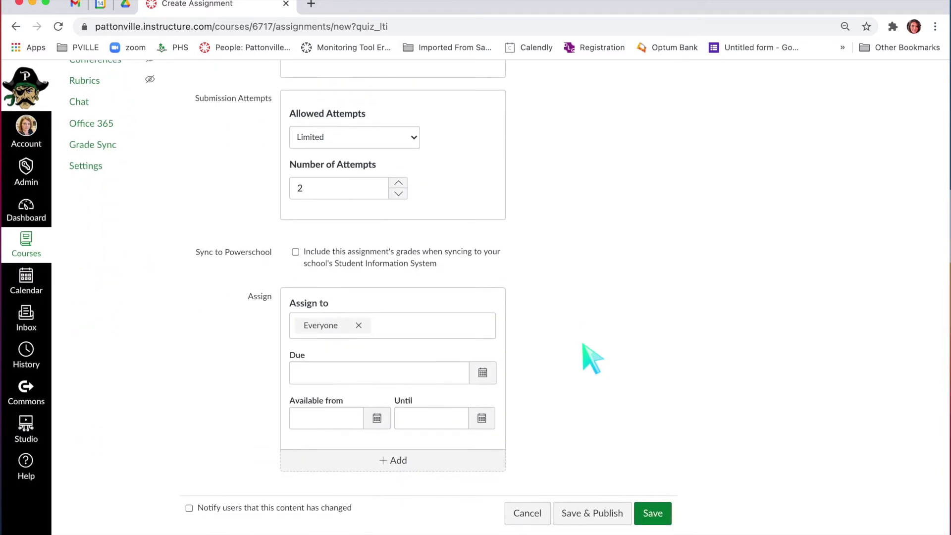
left_click(652, 515)
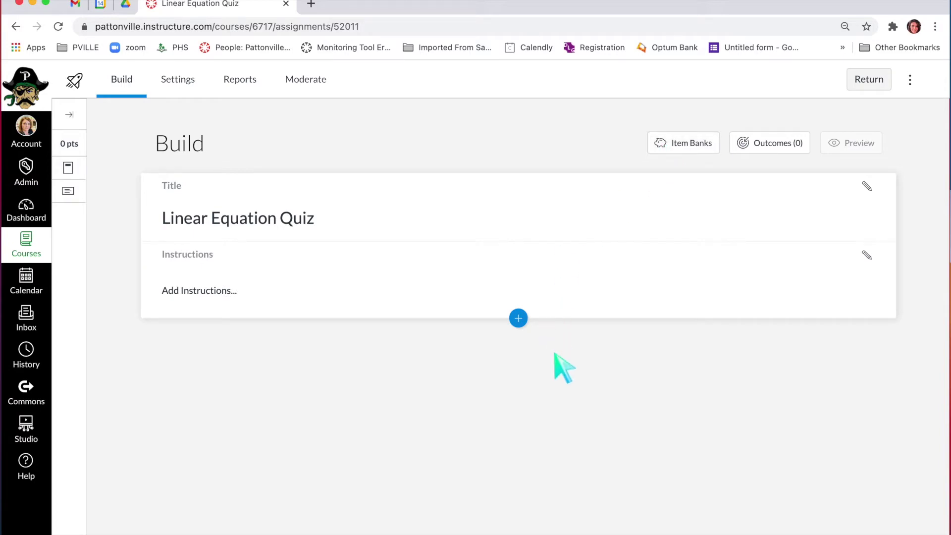
Show the Insert Content menu listing Multiple Choice, Numeric, Essay and other question types
left_click(519, 318)
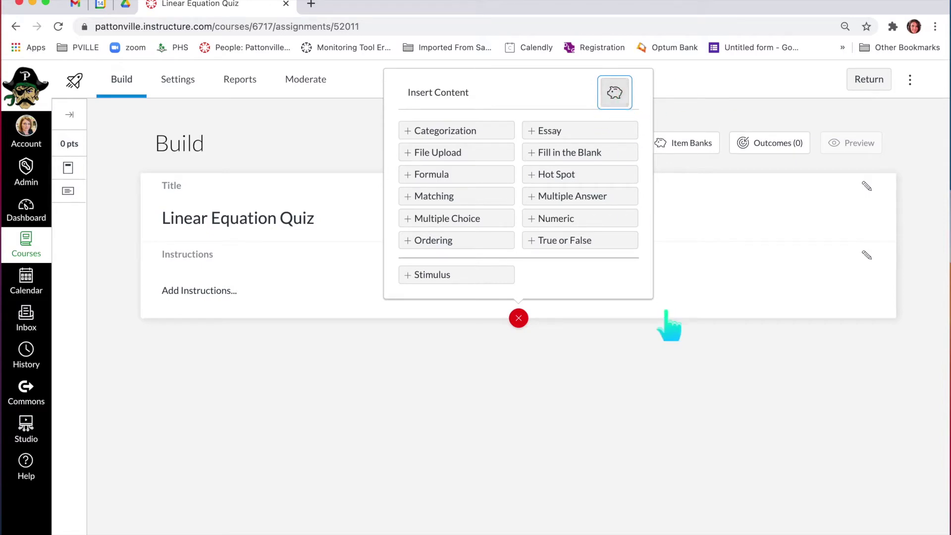
Dismiss the question-type menu and open the y-intercepts bank under Item Banks
left_click(675, 369)
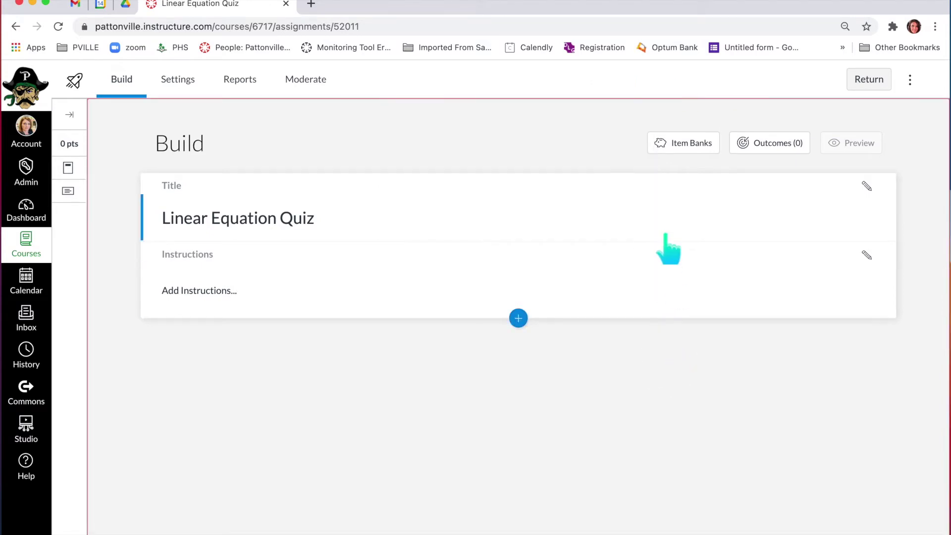
left_click(684, 148)
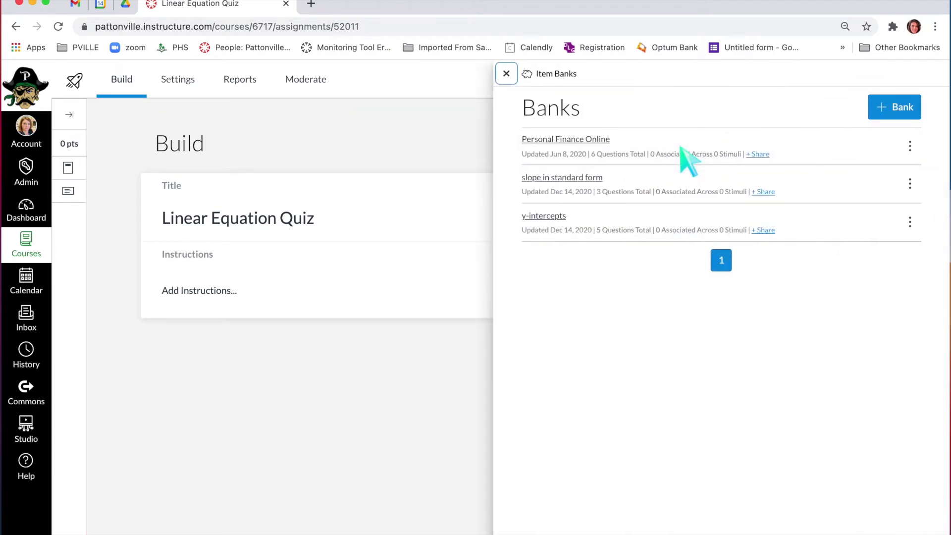
left_click(535, 220)
scroll(549, 233, "down", 1)
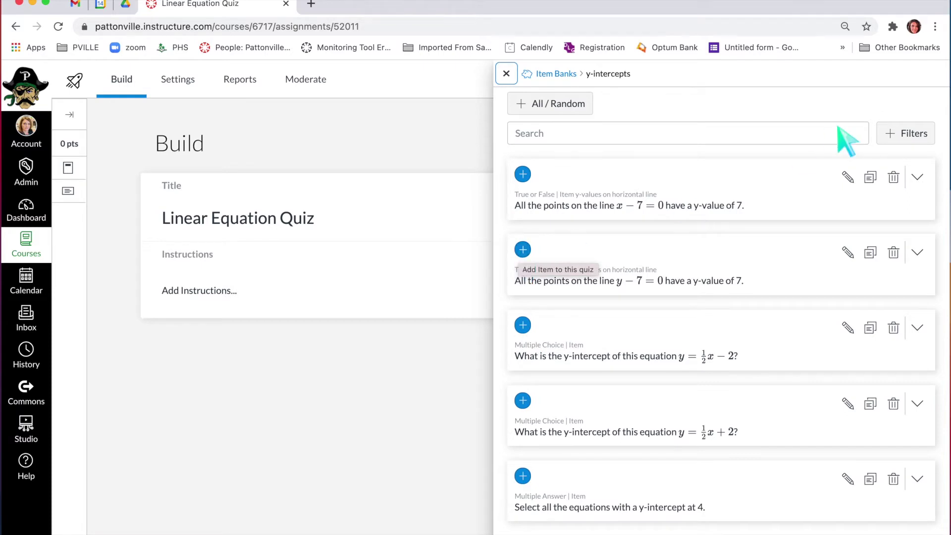
Try the horizontal tag and Multiple Choice filters, clear them, then add all y-intercepts questions
left_click(912, 135)
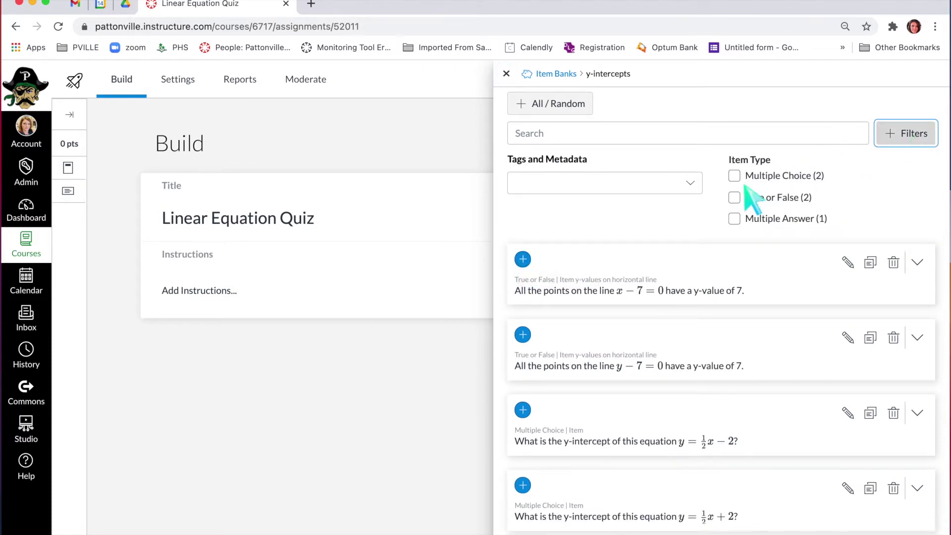
left_click(678, 192)
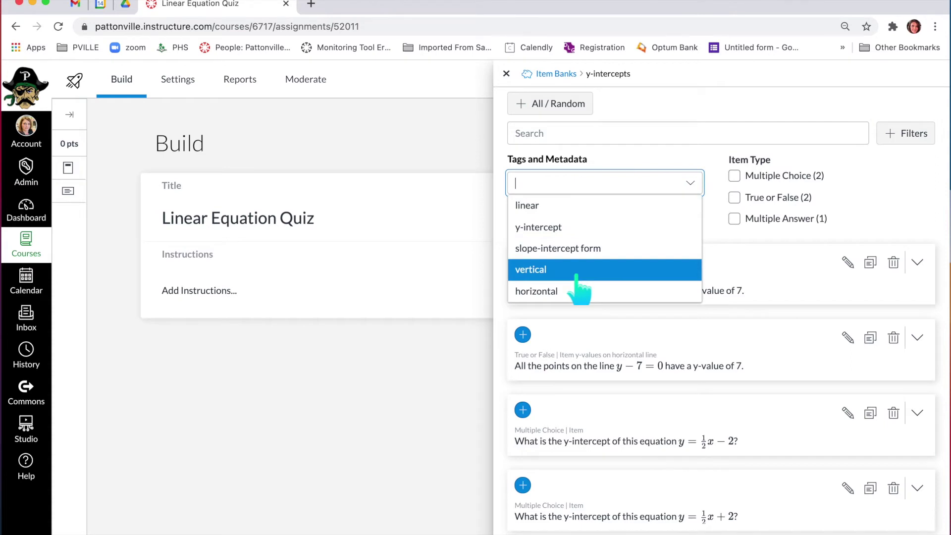
left_click(570, 291)
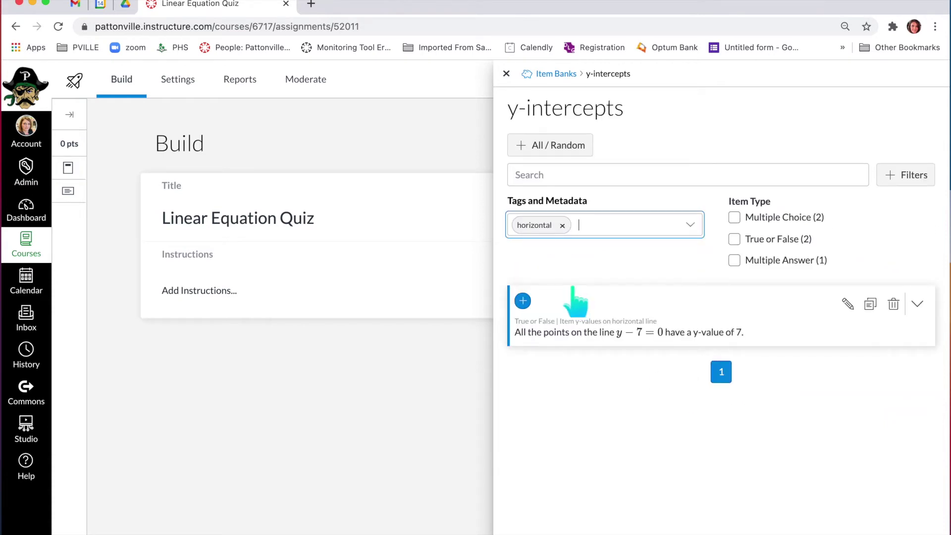
left_click(563, 226)
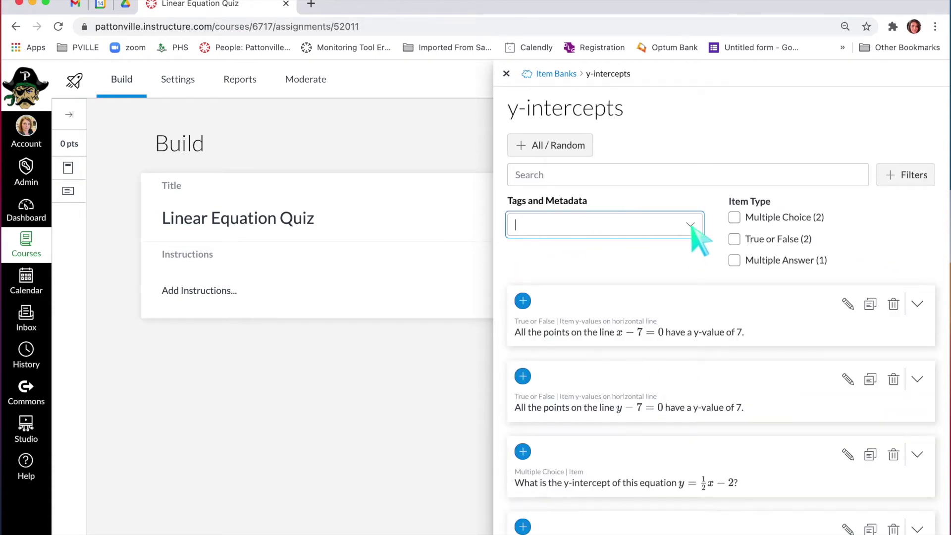
left_click(734, 218)
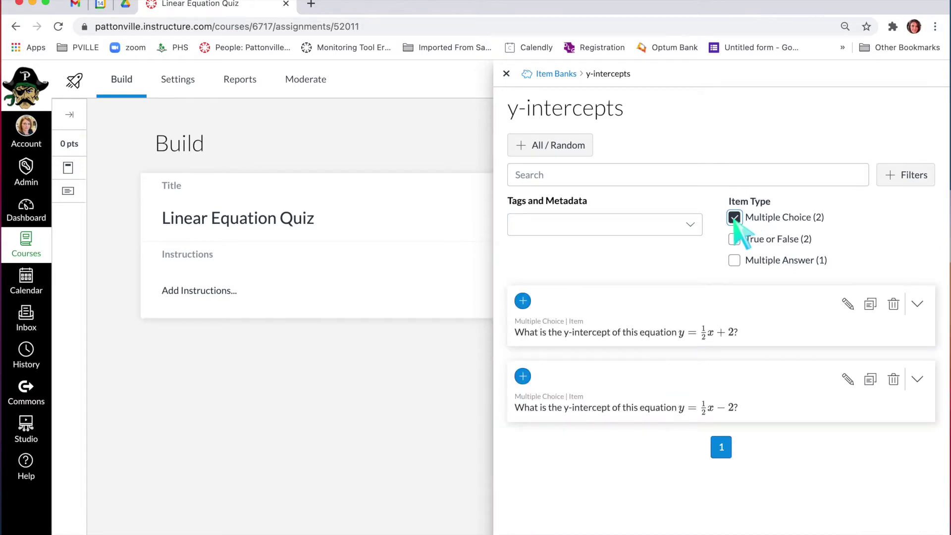
left_click(734, 218)
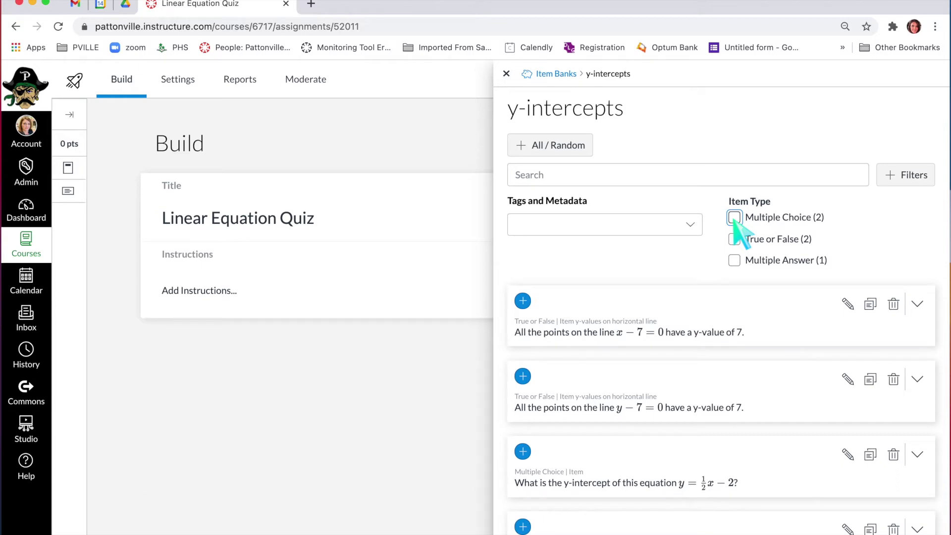
left_click(548, 149)
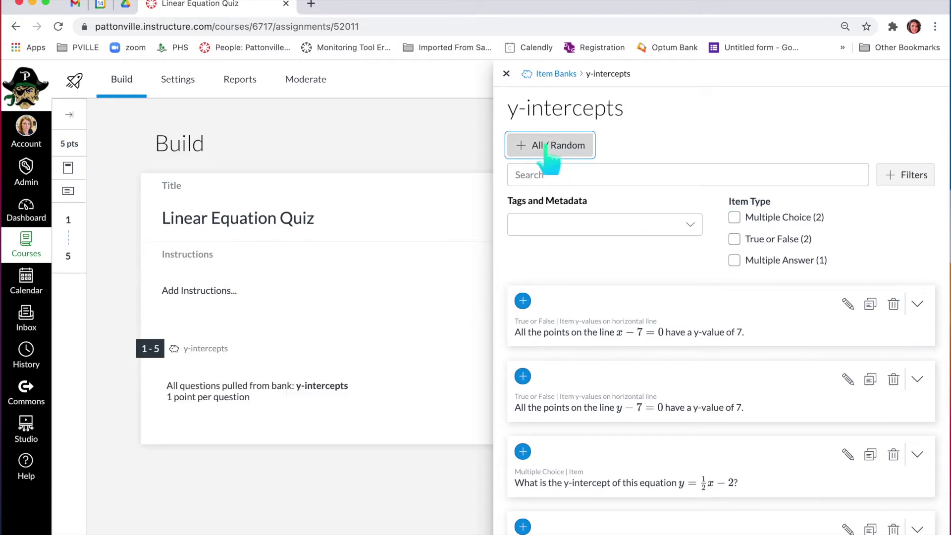
Set the y-intercepts question block to randomly select 2 questions
scroll(615, 371, "down", 3)
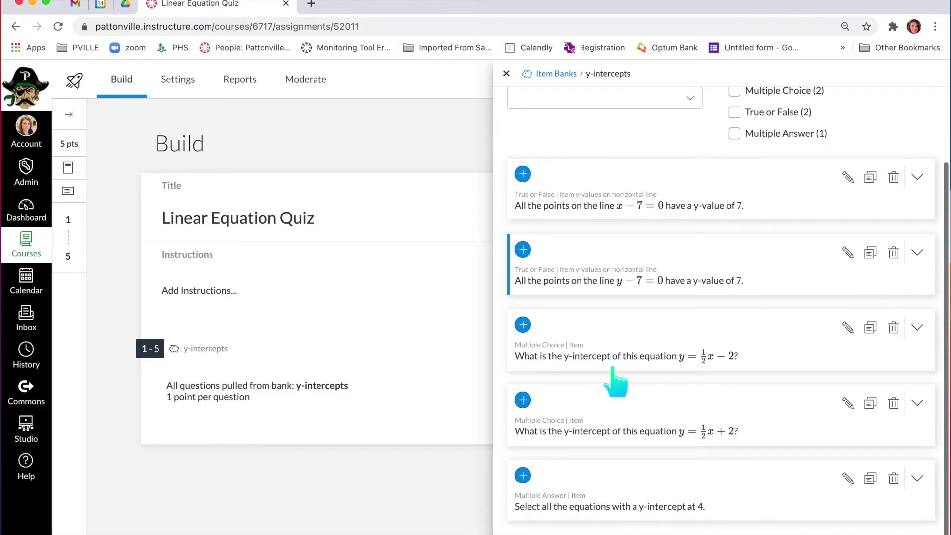
left_click(506, 74)
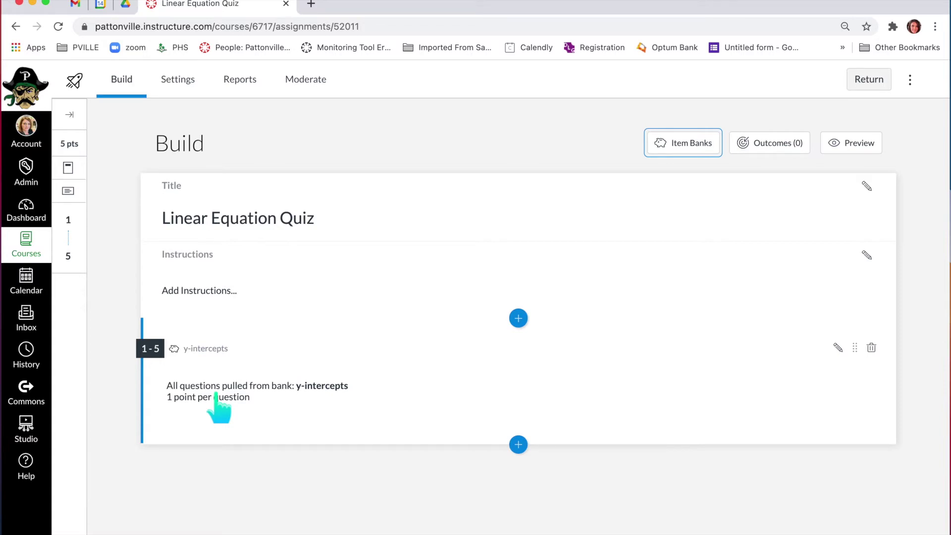
left_click(219, 389)
scroll(218, 436, "down", 1)
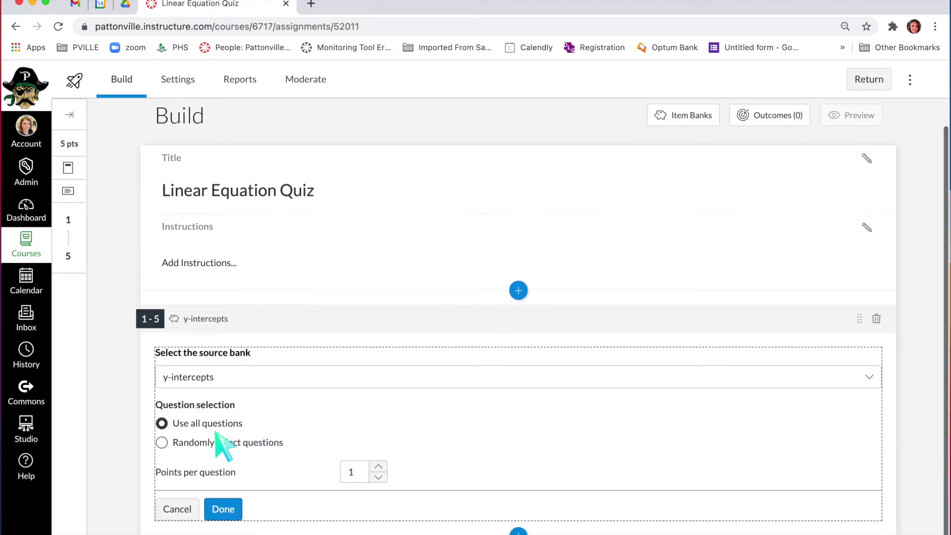
left_click(162, 443)
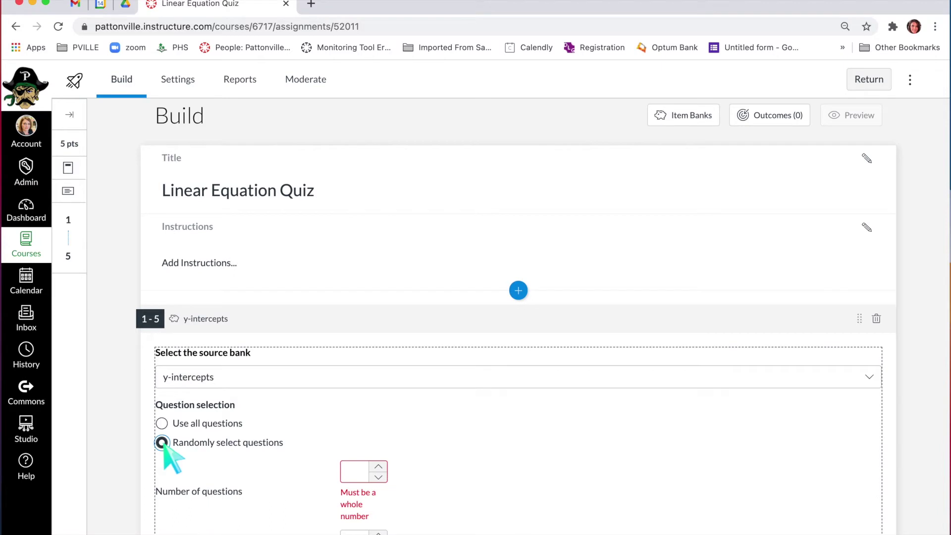
left_click(378, 467)
left_click(378, 467)
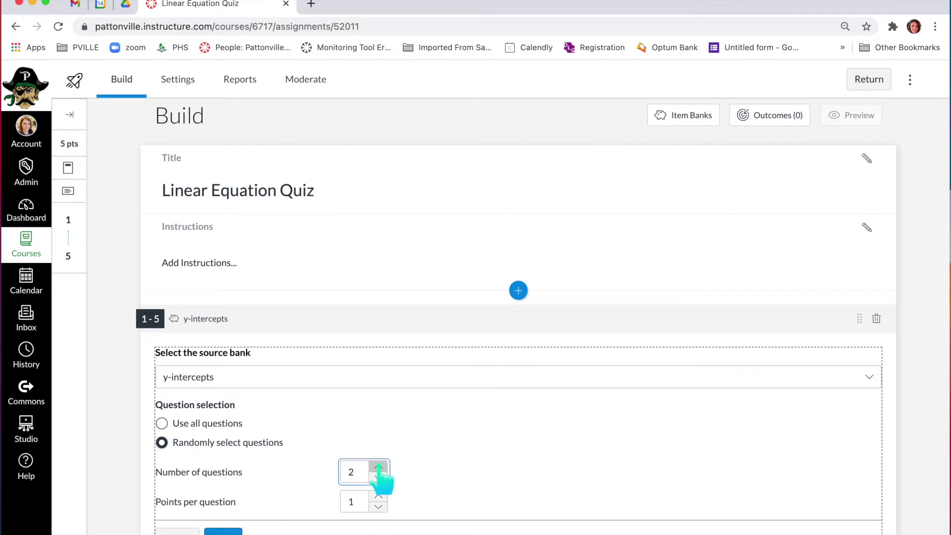
scroll(380, 476, "down", 1)
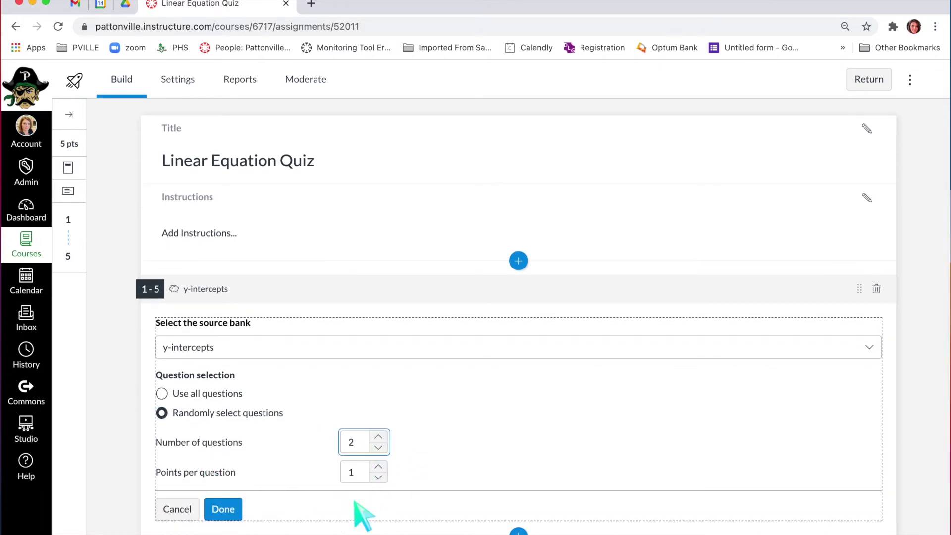
left_click(223, 509)
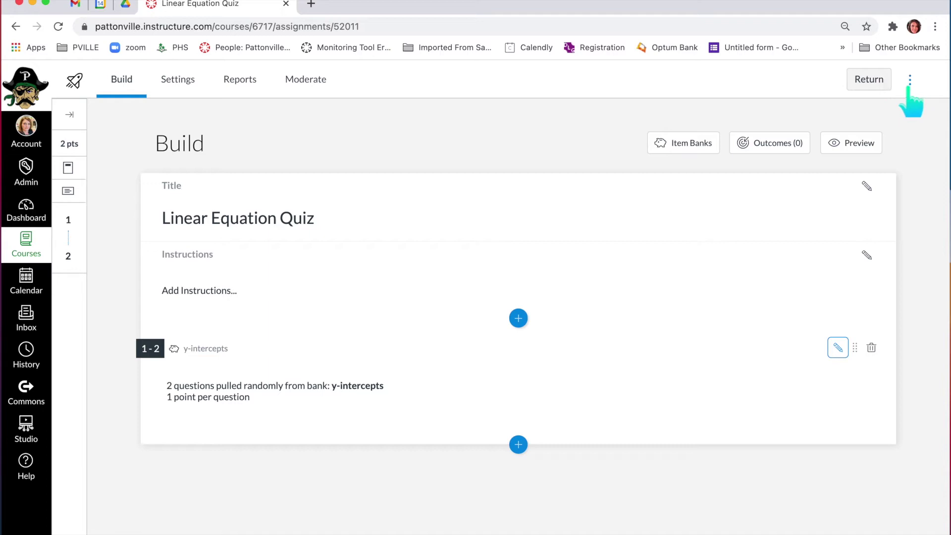
Create an item bank named 'slope' through Manage Item Banks and open it
left_click(911, 80)
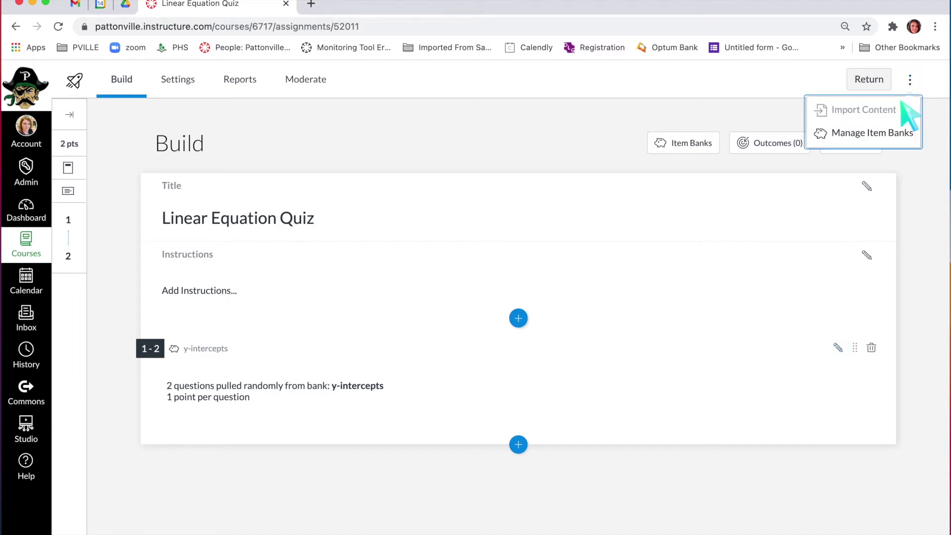
left_click(832, 154)
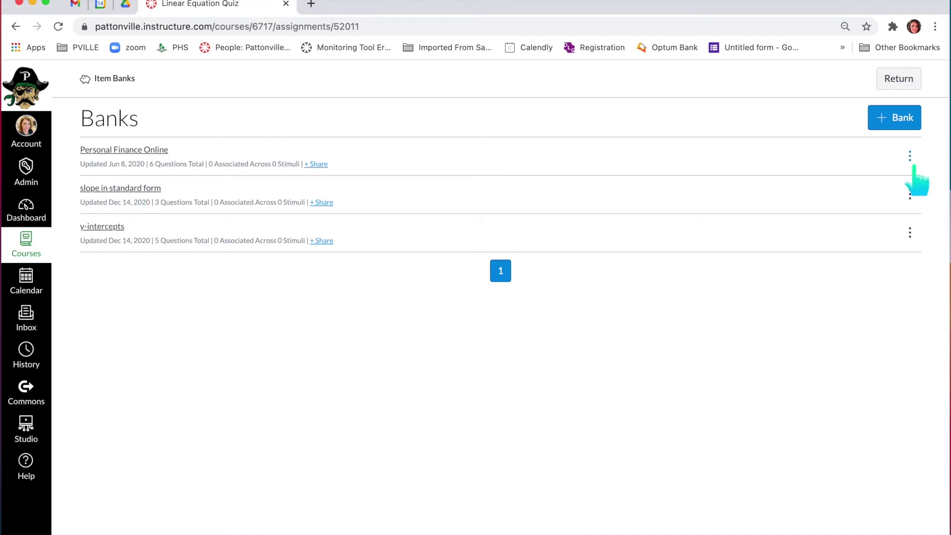
left_click(899, 126)
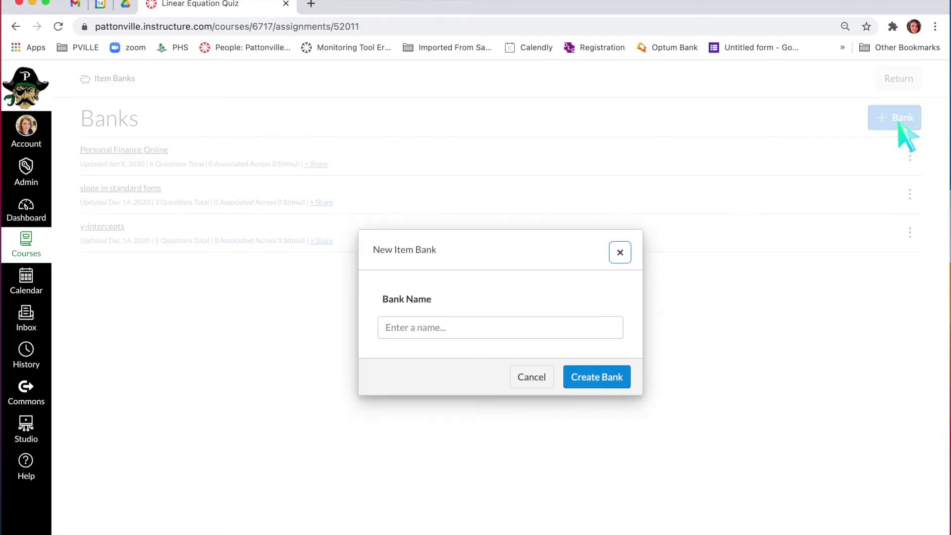
left_click(453, 334)
type("slope")
left_click(597, 384)
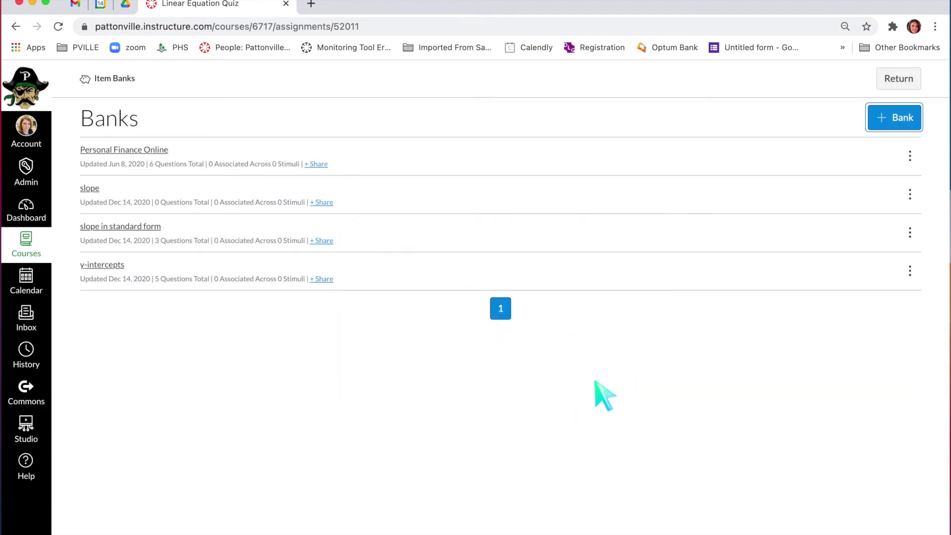
left_click(90, 188)
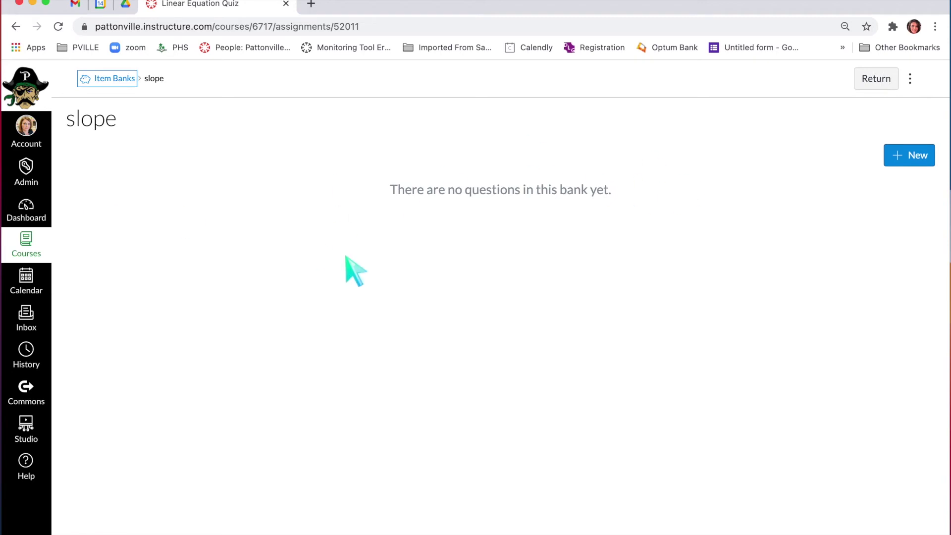
Start a Multiple Choice item with stem 'What is the slope of this equation ?' plus y=1/4x
left_click(904, 158)
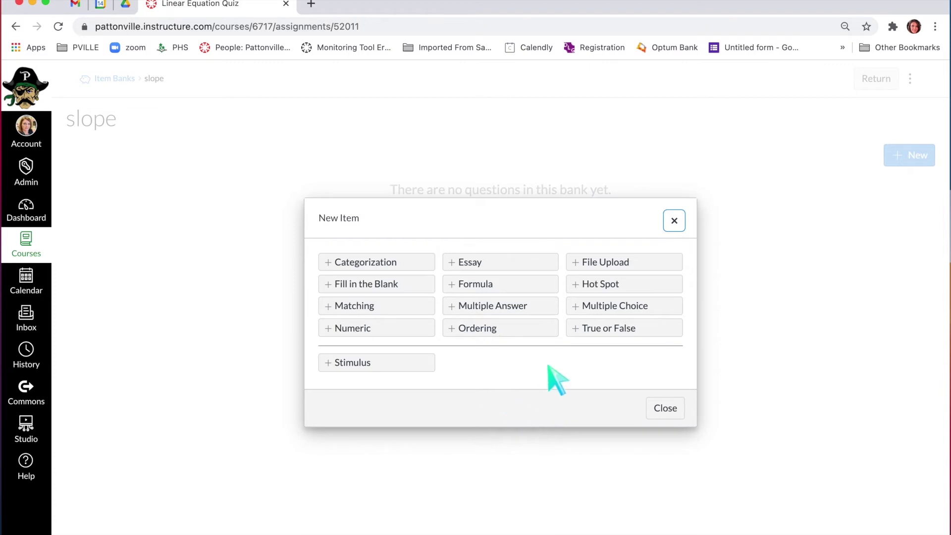
left_click(601, 312)
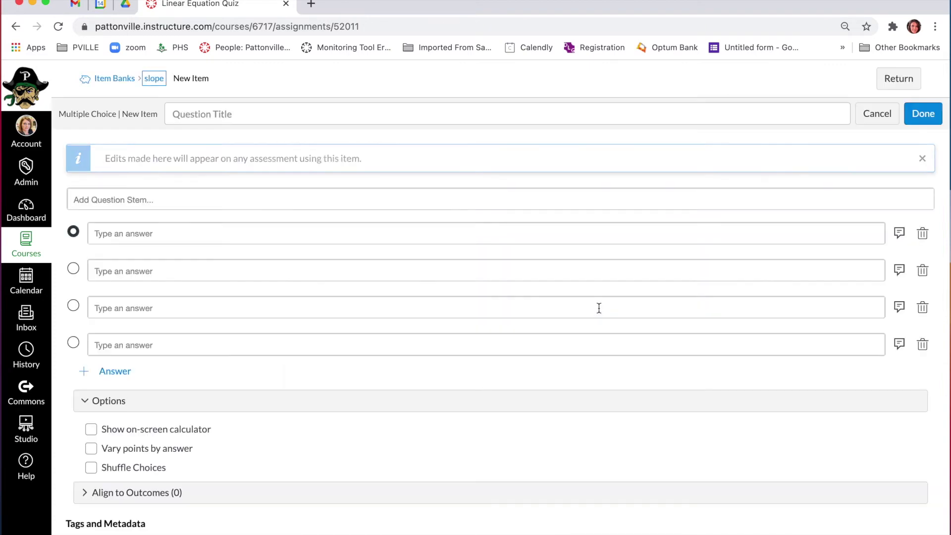
left_click(101, 201)
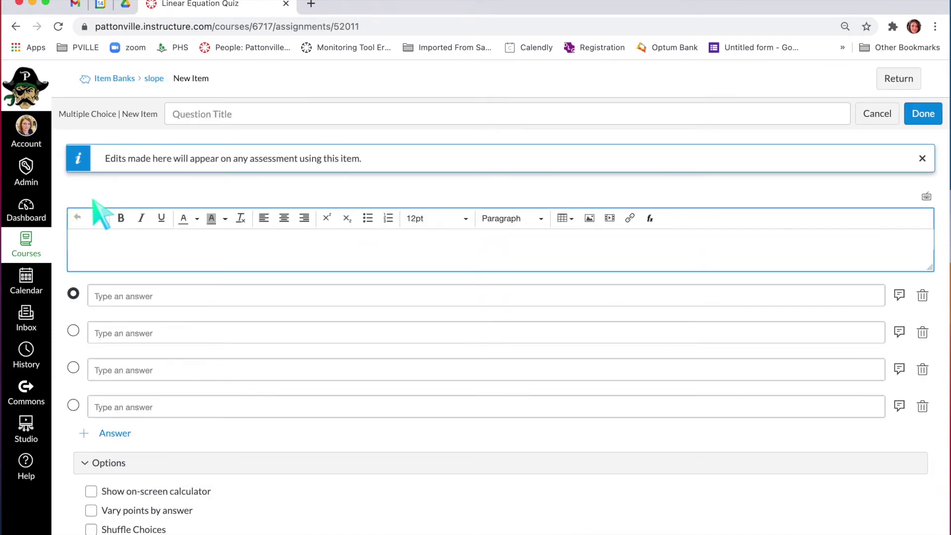
scroll(102, 218, "down", 1)
type("What is the slope of this equation ?")
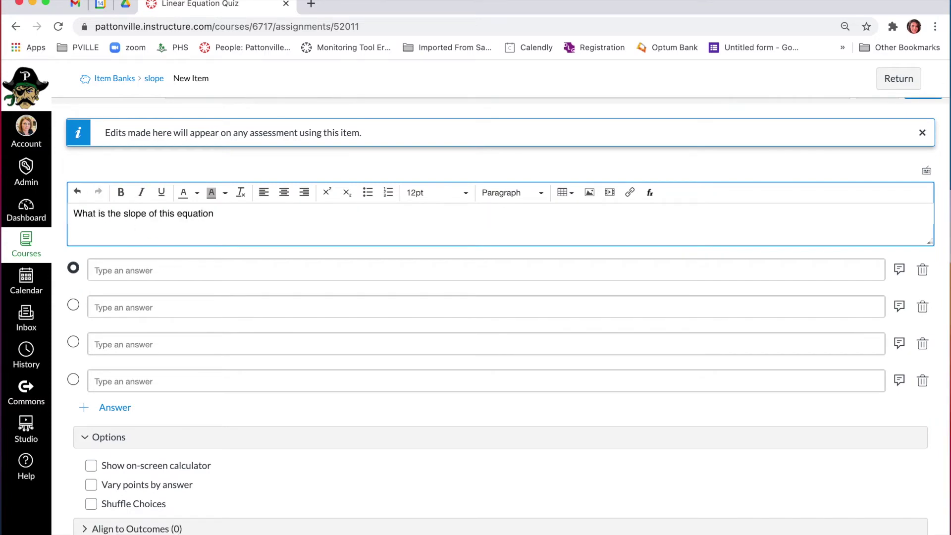
left_click(649, 192)
type("y=1/4x")
left_click(718, 457)
Enter 4 and 1/4 as the first two answer choices
left_click(669, 205)
left_click(671, 227)
type("4")
left_click(718, 456)
left_click(194, 305)
left_click(671, 264)
type("1/4")
left_click(718, 456)
left_click(159, 340)
Add answers -1/4, 0 and No Slope, and mark 1/4 correct
left_click(671, 301)
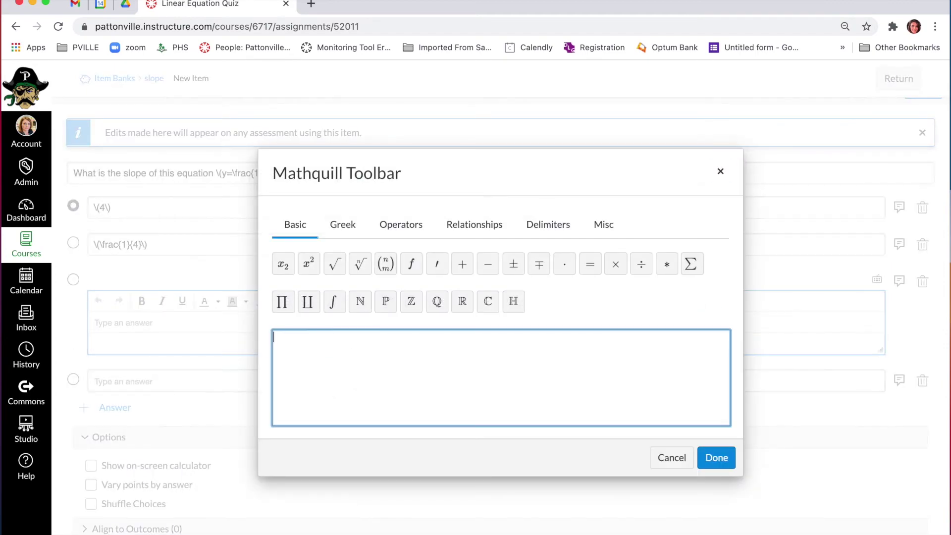
type("-1/4")
left_click(718, 456)
left_click(671, 338)
type("0\\)")
left_click(716, 456)
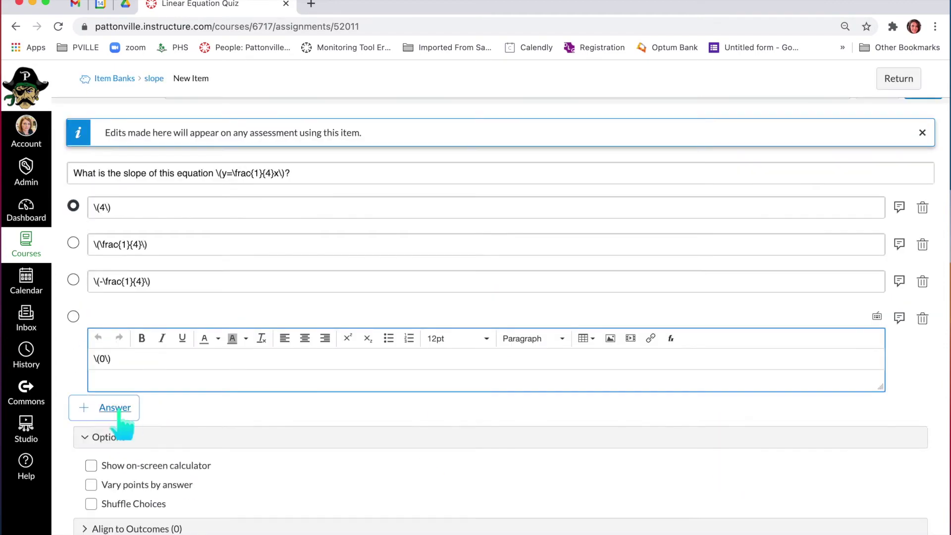
left_click(115, 408)
type("No Slope")
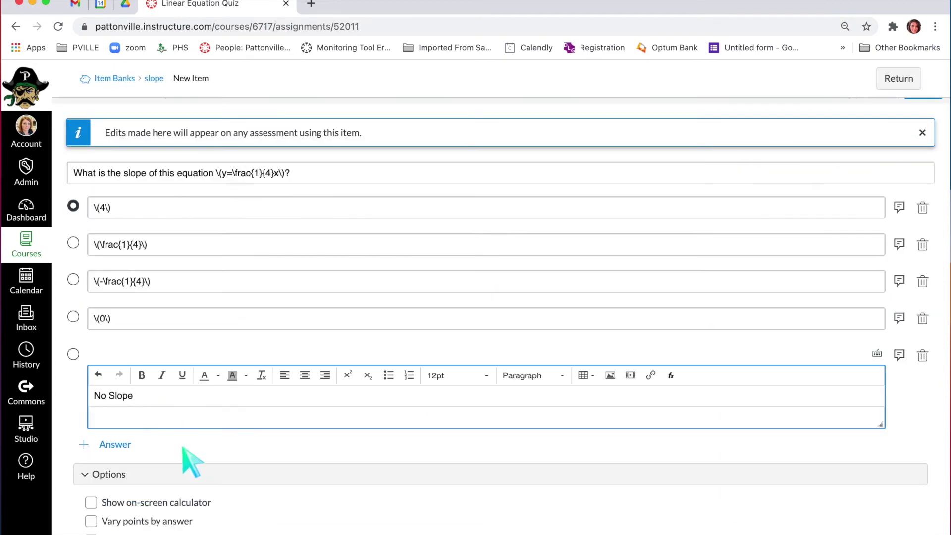
left_click(74, 244)
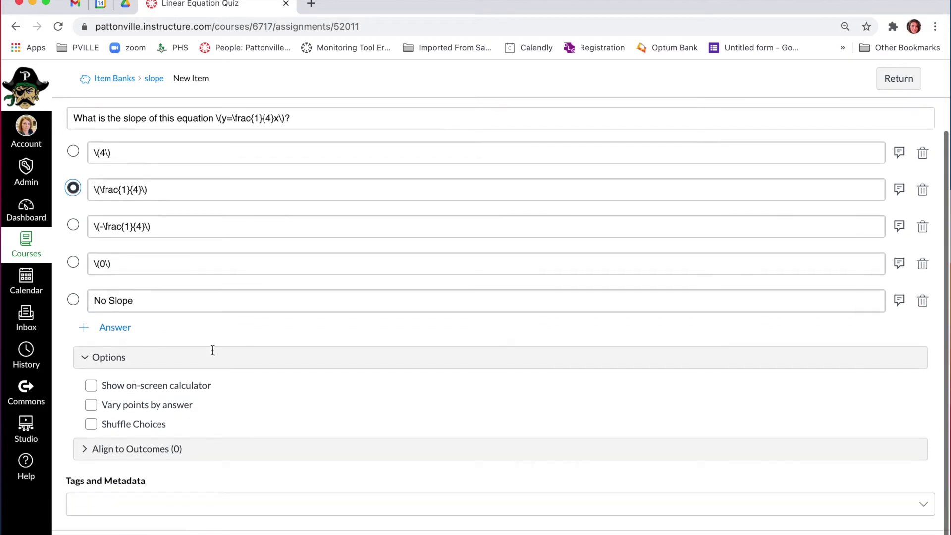
Enable Shuffle Choices and Vary points by answer, and open feedback for the −1/4 answer
left_click(91, 424)
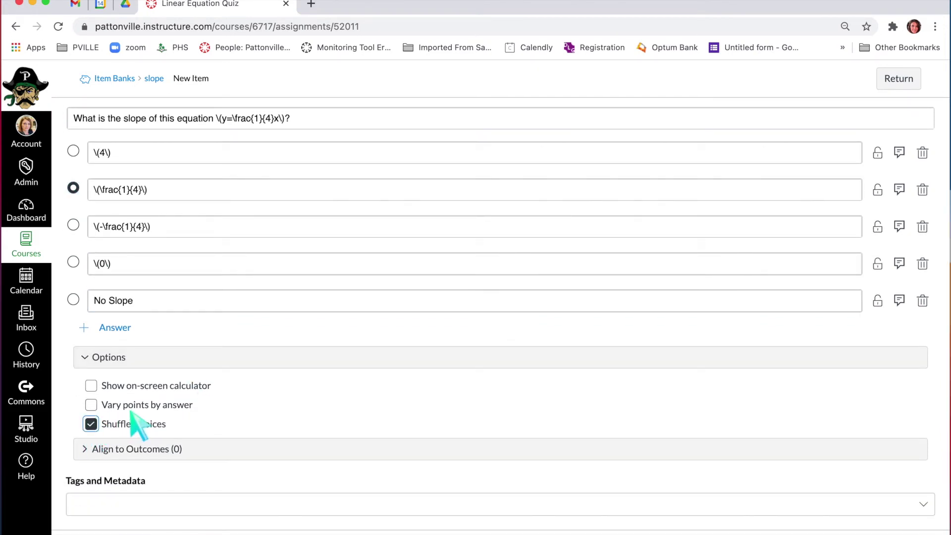
left_click(91, 407)
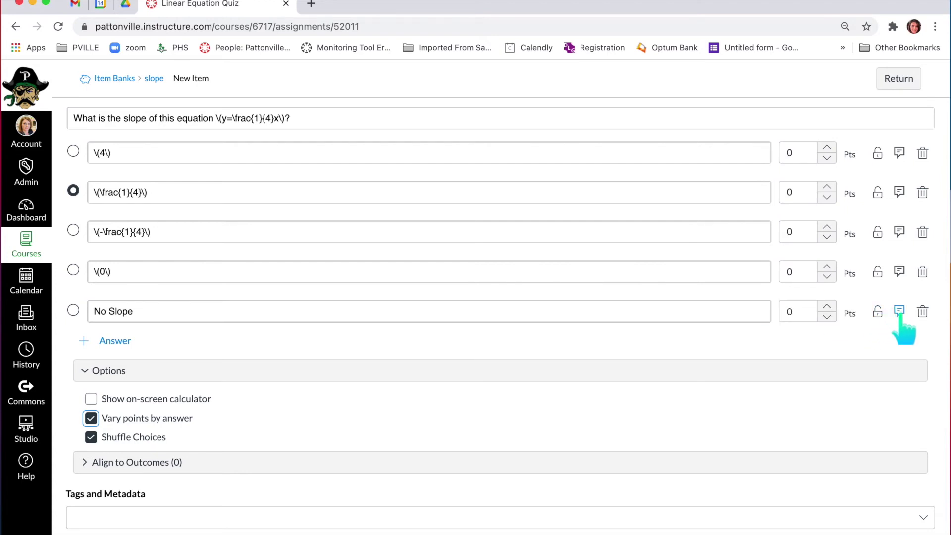
left_click(900, 233)
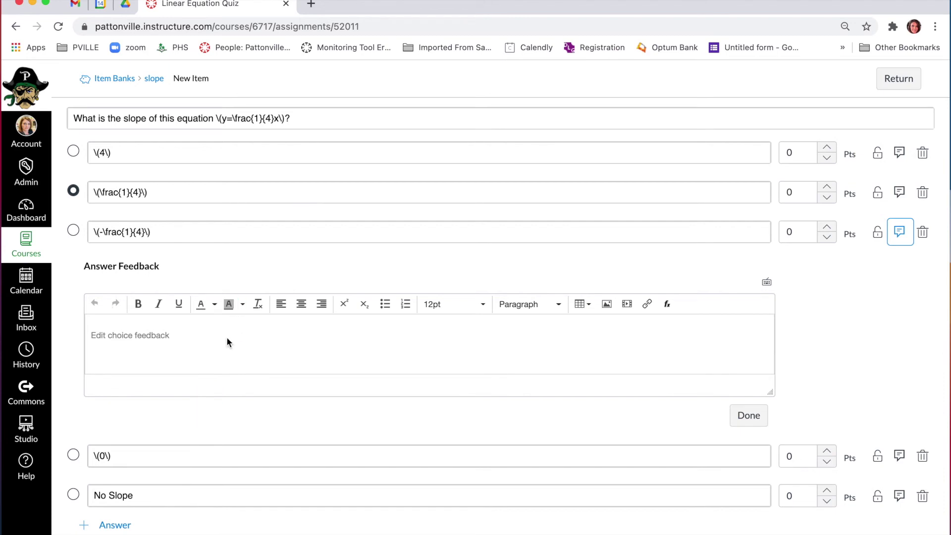
right_click(871, 301)
left_click(907, 299)
scroll(911, 313, "down", 3)
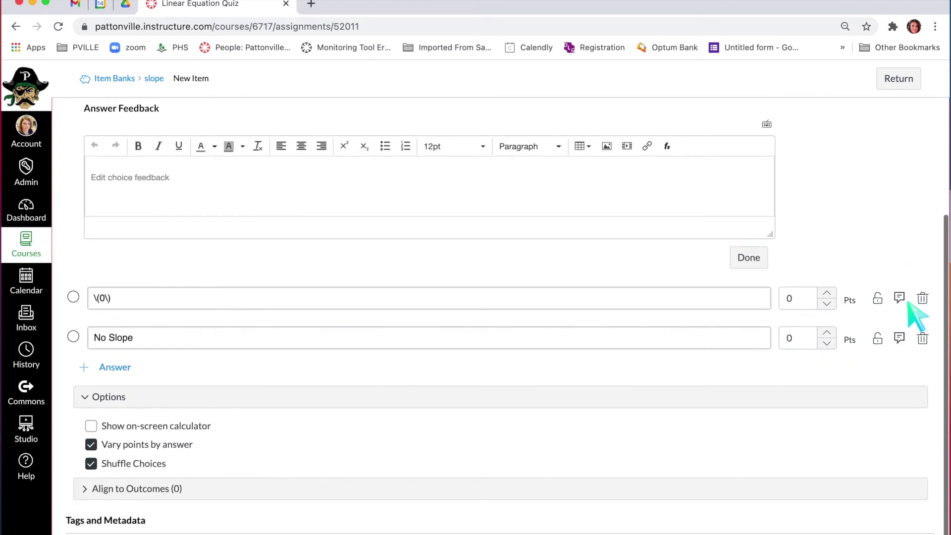
scroll(297, 425, "down", 1)
left_click(106, 489)
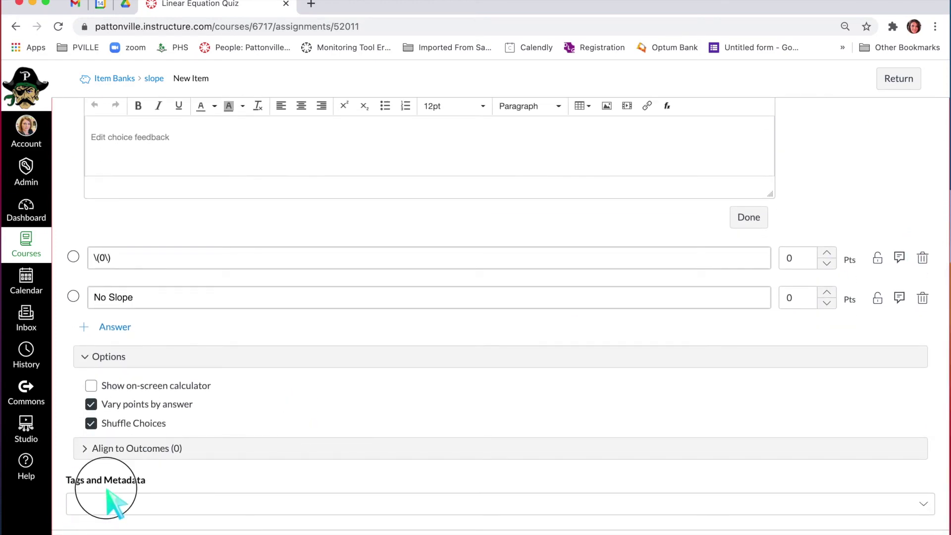
Add the tags linear, slope and slope-intercept form to the question
left_click(106, 497)
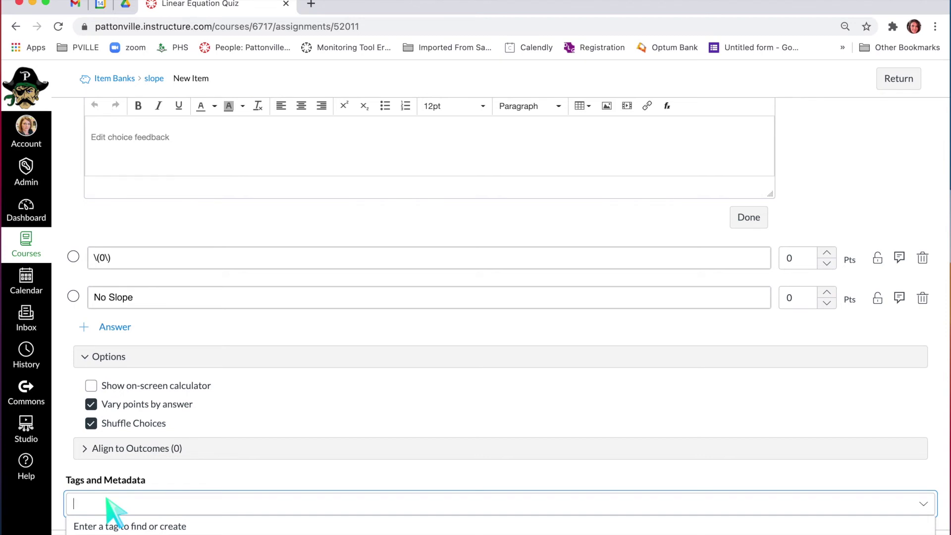
scroll(106, 498, "up", 2)
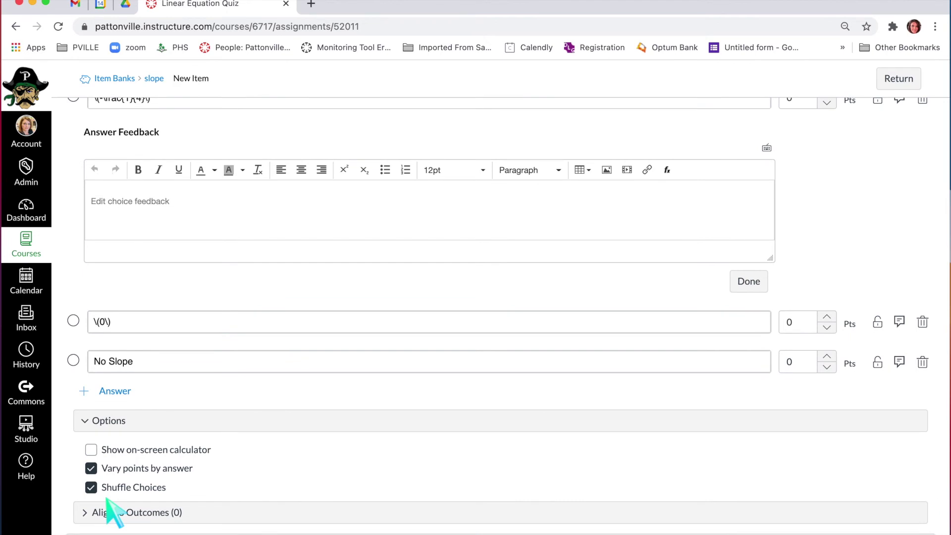
scroll(107, 499, "up", 6)
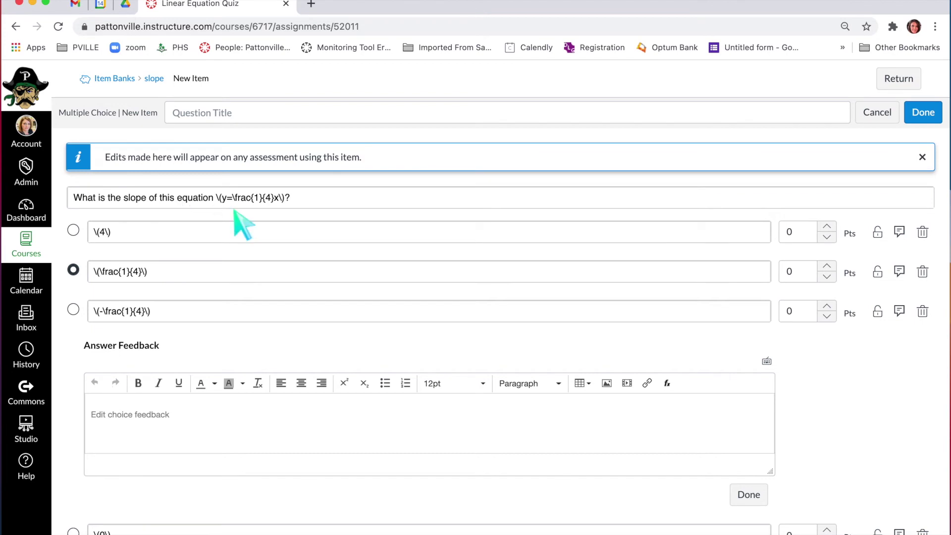
scroll(243, 226, "down", 7)
left_click(102, 504)
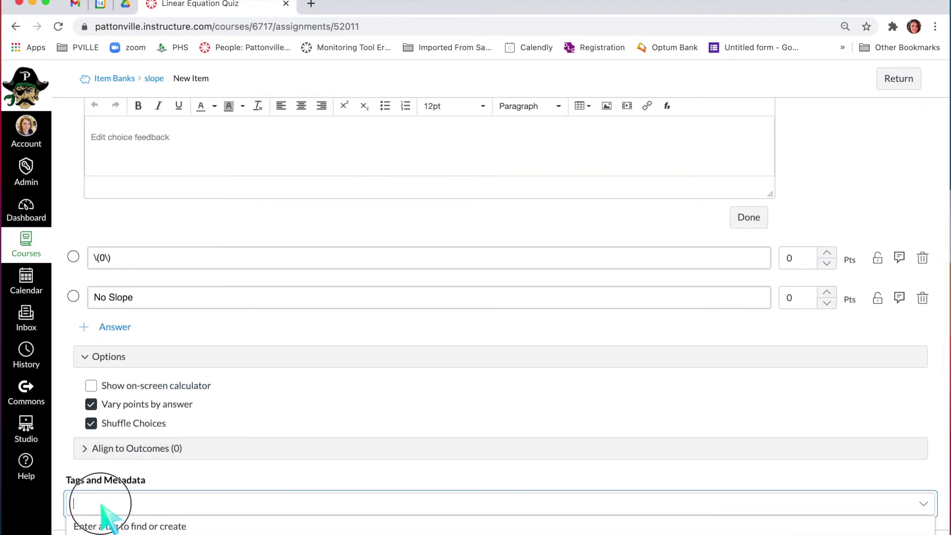
type("linear")
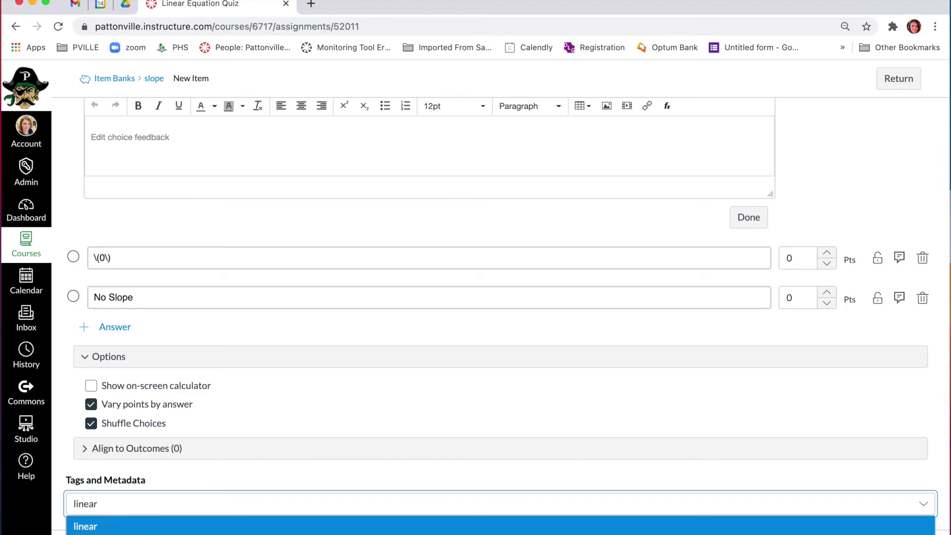
left_click(82, 527)
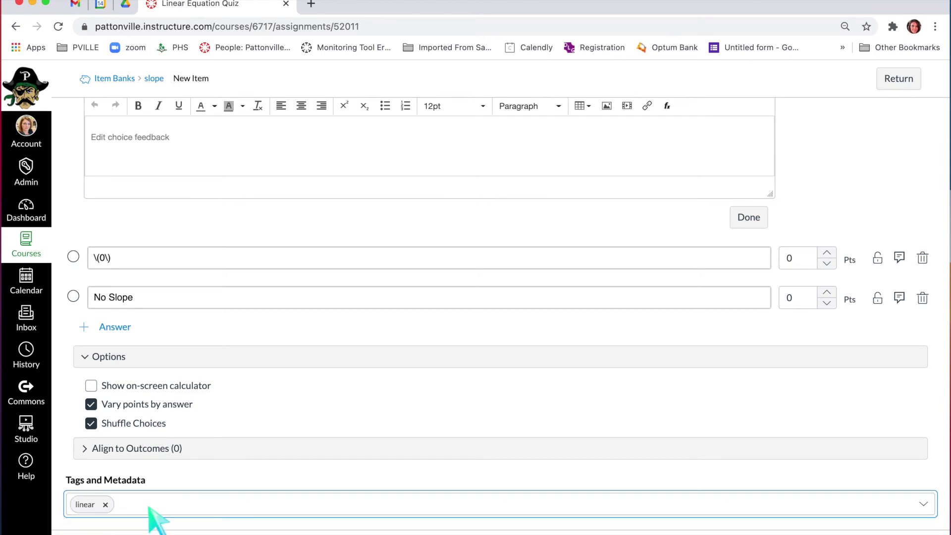
type("slope")
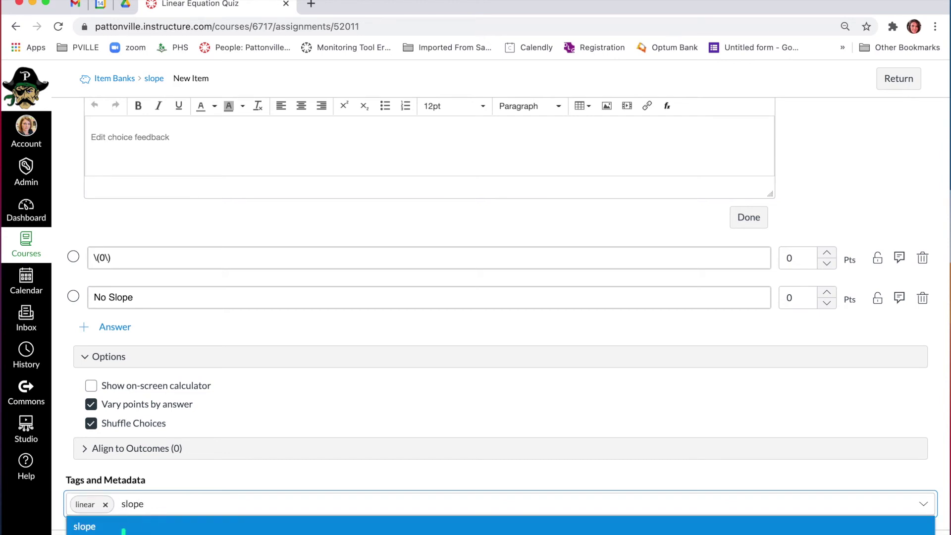
left_click(123, 529)
type("slope")
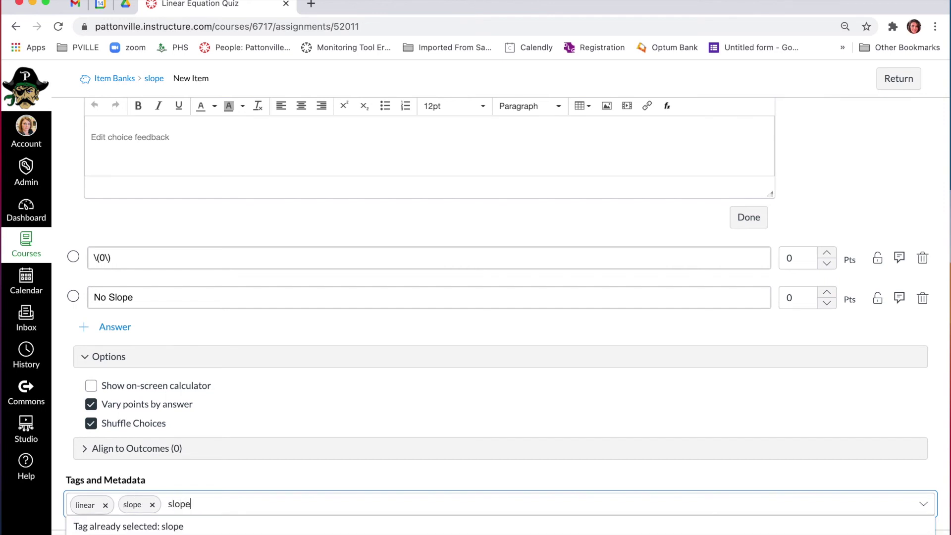
key("Down")
key("Return")
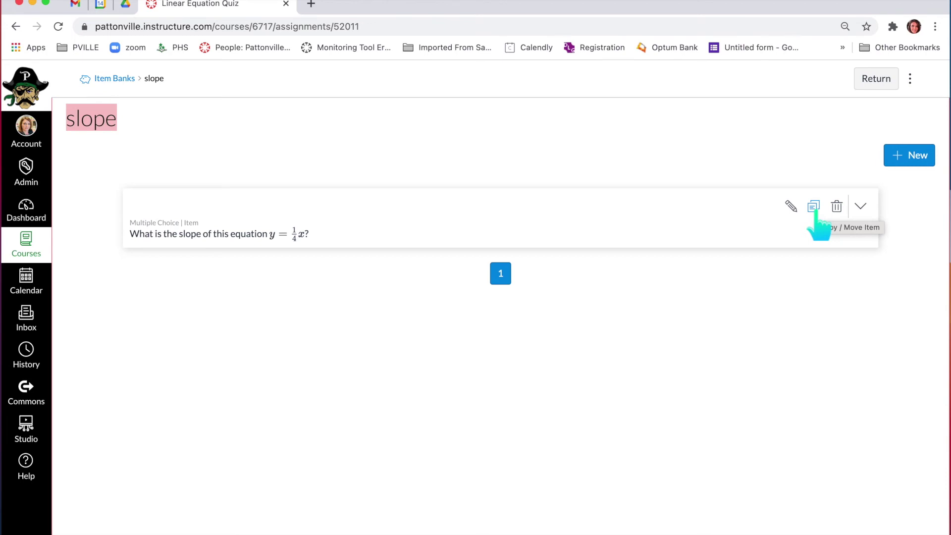
Create a new multiple-choice question with the stem 'Which equation has no slope?'
left_click(909, 157)
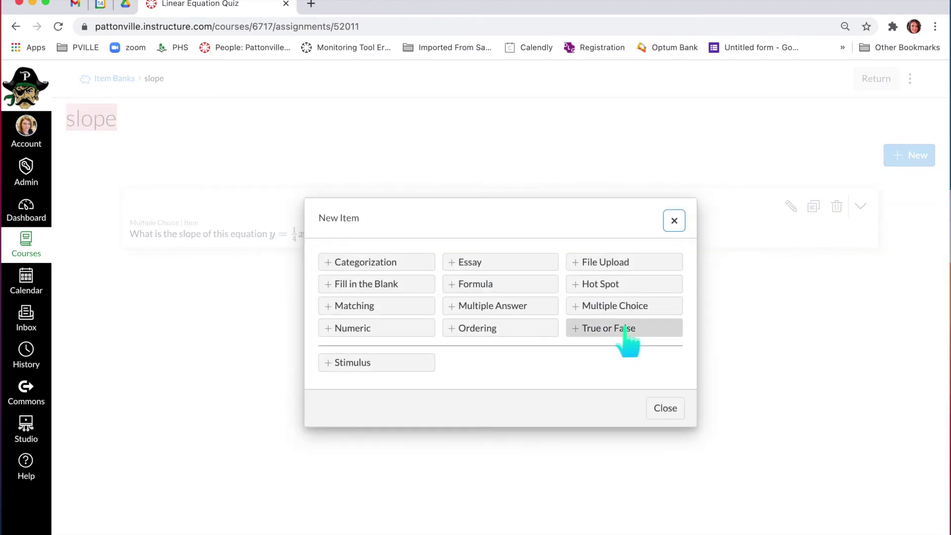
left_click(624, 306)
left_click(264, 205)
type("Which equation has no slope?")
Enter y=x and y=2 as the first two answers as equations
left_click(208, 300)
left_click(671, 253)
type("y=x\\)")
left_click(716, 457)
left_click(697, 329)
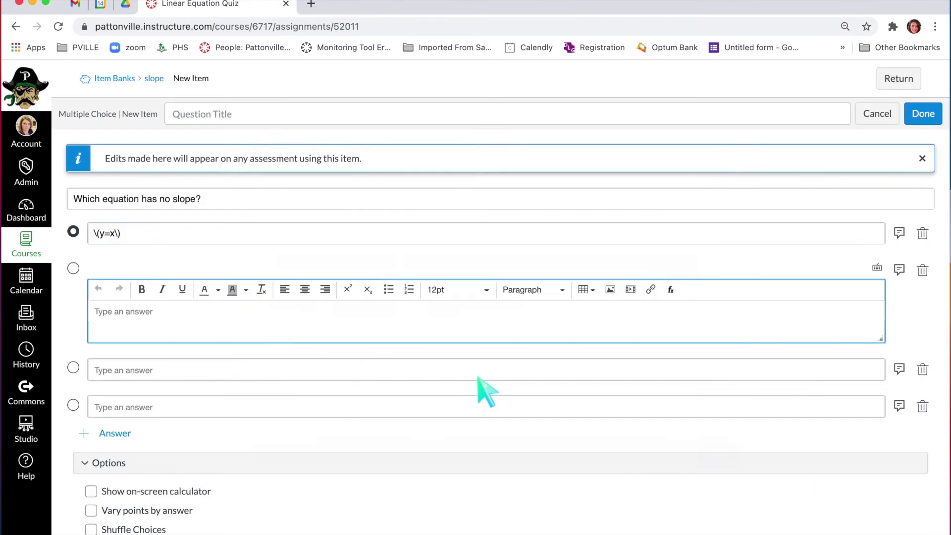
left_click(671, 290)
type("y=2")
left_click(718, 456)
Enter y=0 and x=2 as the third and fourth answers as equations
left_click(153, 371)
type("y=0")
key("BackSpace")
key("BackSpace")
key("BackSpace")
left_click(671, 327)
type("y=0")
left_click(718, 457)
left_click(347, 340)
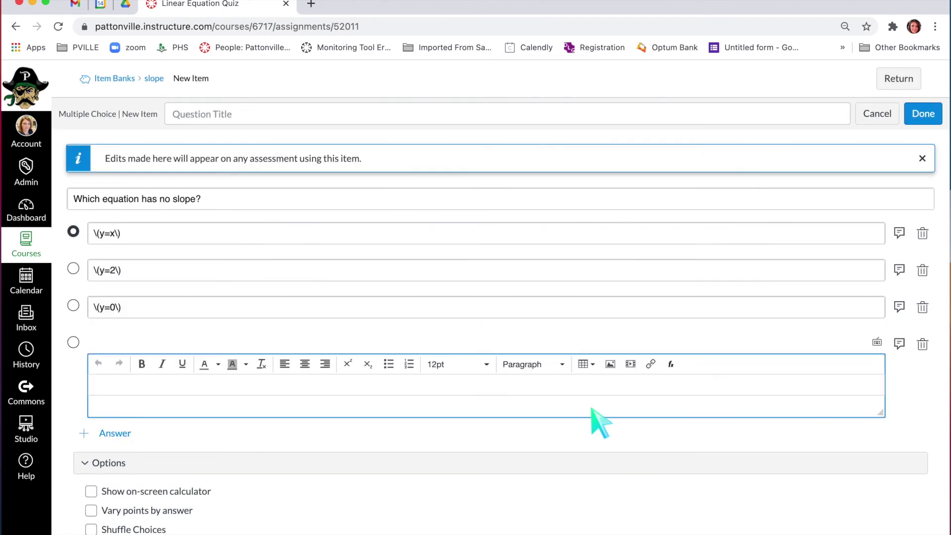
left_click(671, 364)
type("x=2")
left_click(717, 457)
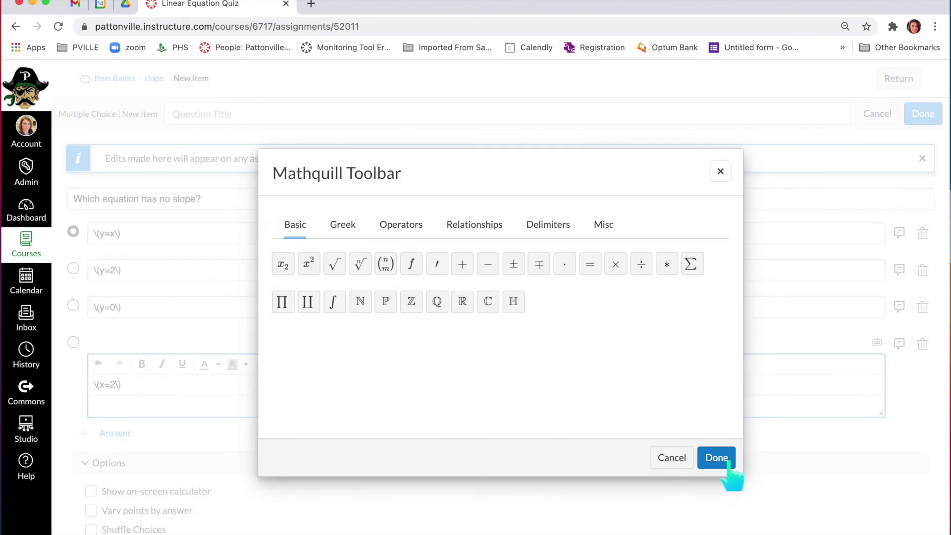
Turn on Shuffle Choices, replace the slope-intercept form tag with 'no slope', and save the question
scroll(180, 439, "down", 2)
left_click(90, 425)
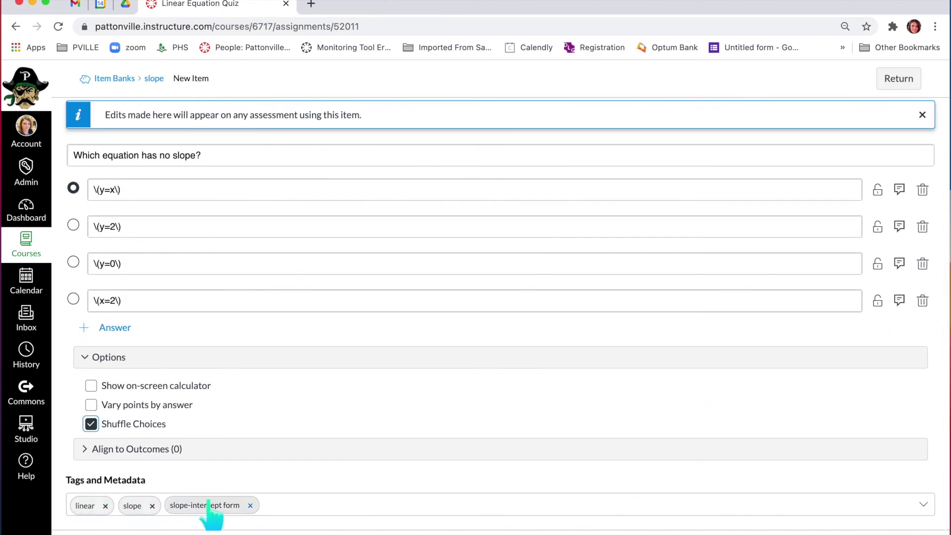
left_click(250, 505)
type("no slope")
key("Return")
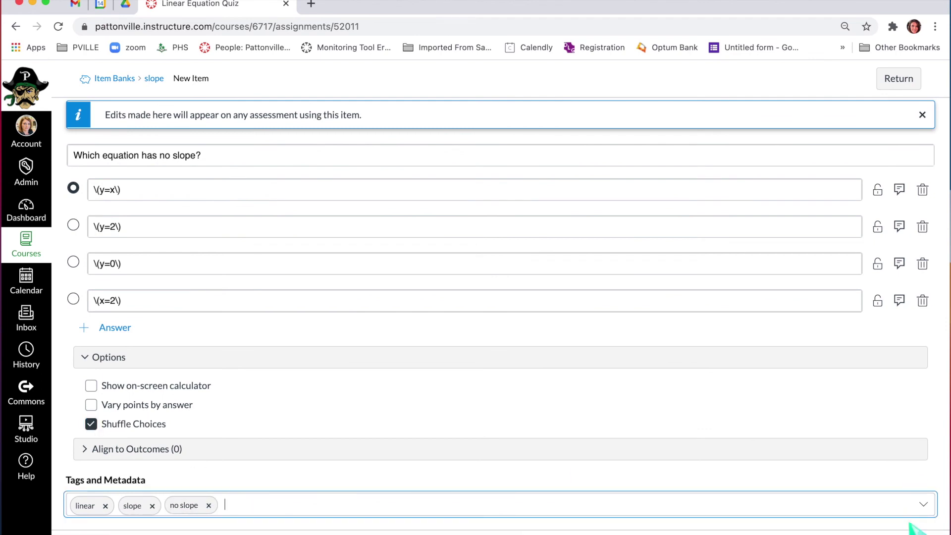
left_click(912, 527)
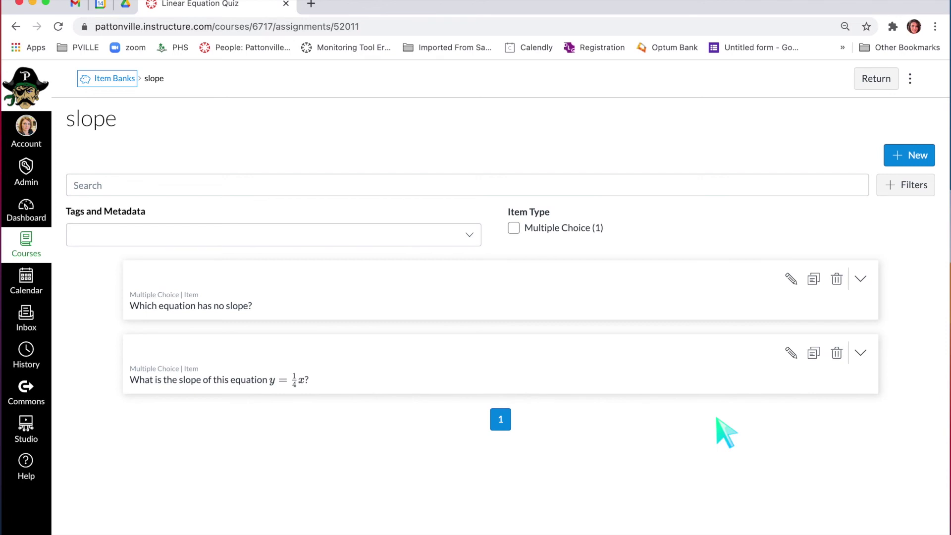
Return to the Linear Equation Quiz build page and browse its y-intercepts and slope item banks
left_click(875, 81)
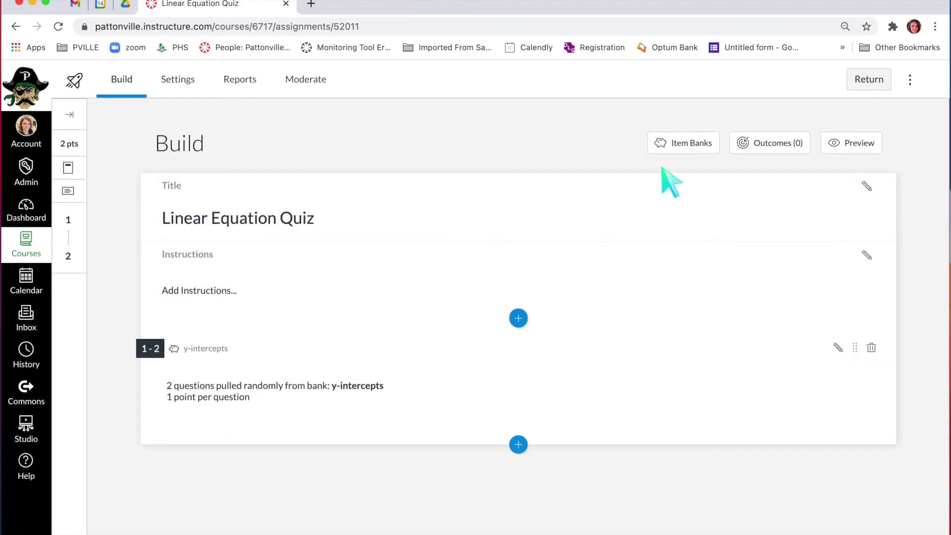
left_click(518, 445)
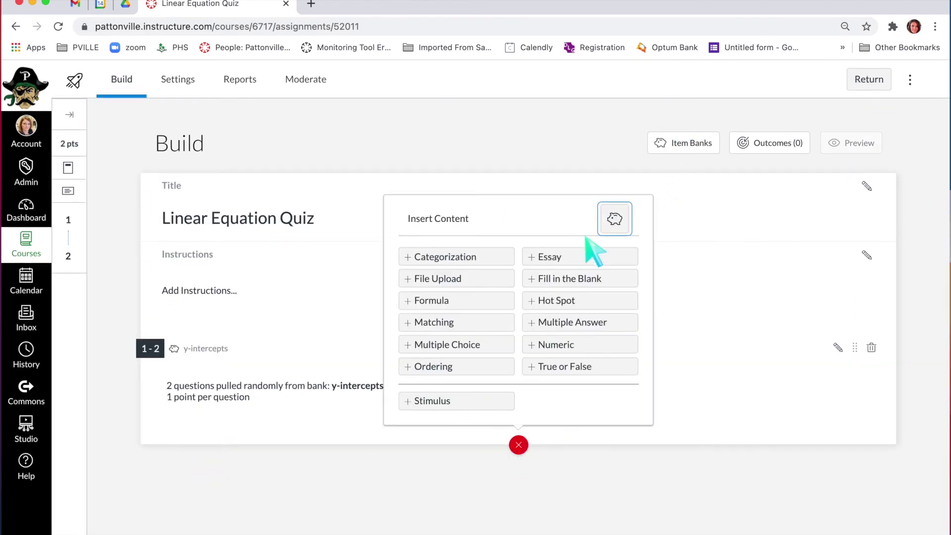
left_click(616, 218)
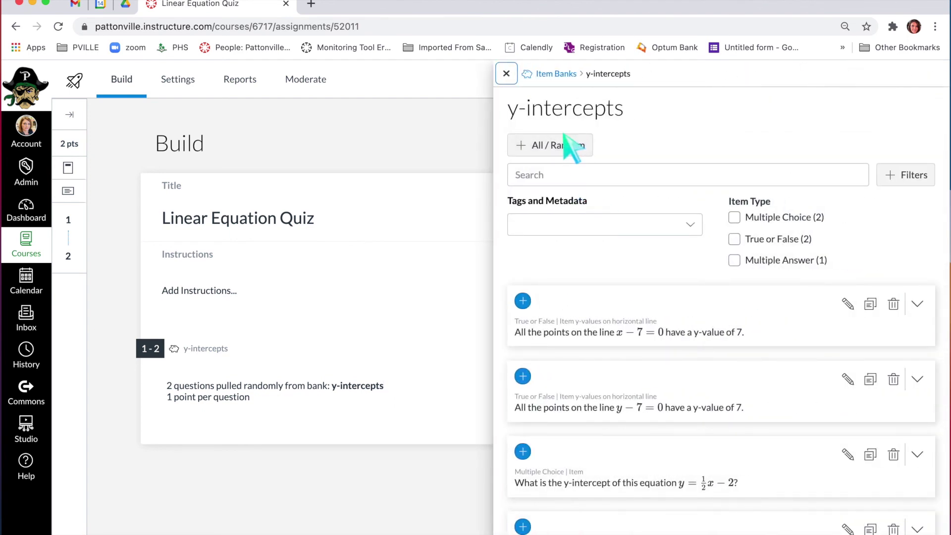
left_click(560, 74)
left_click(531, 178)
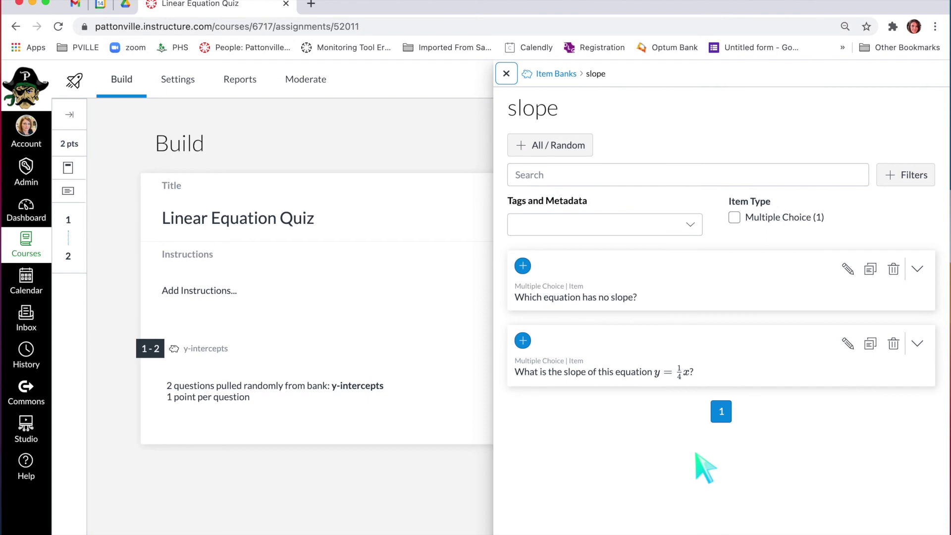
left_click(506, 74)
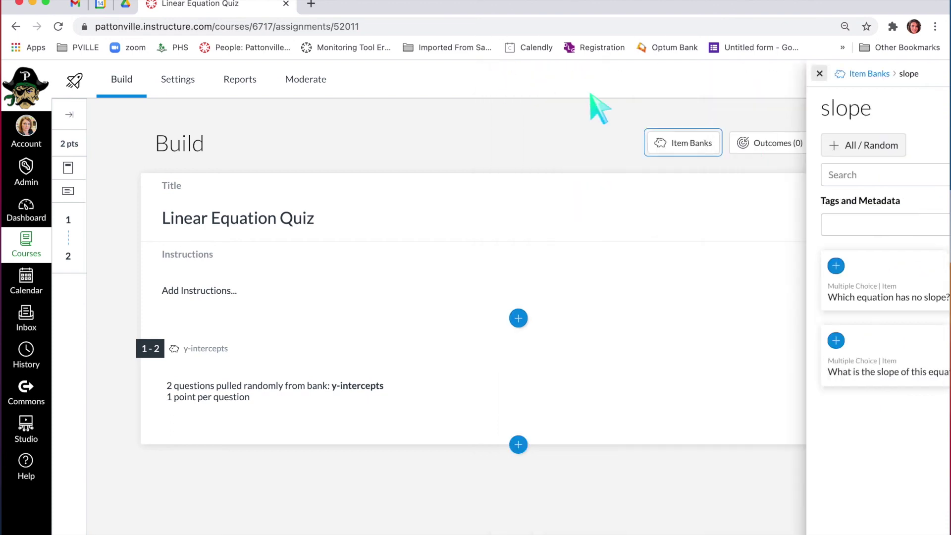
left_click(910, 79)
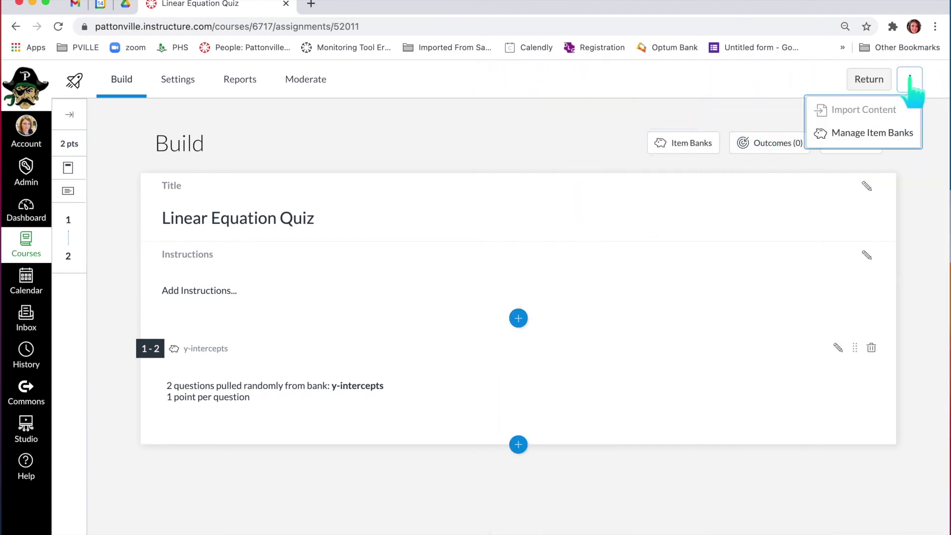
Open Manage Item Banks and check the slope in standard form bank's sharing, closing without sharing
left_click(860, 130)
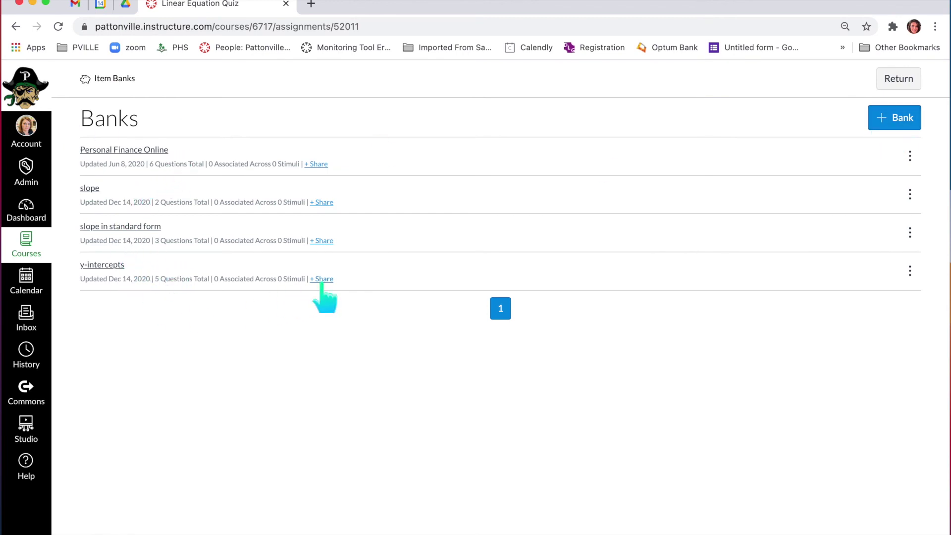
left_click(323, 241)
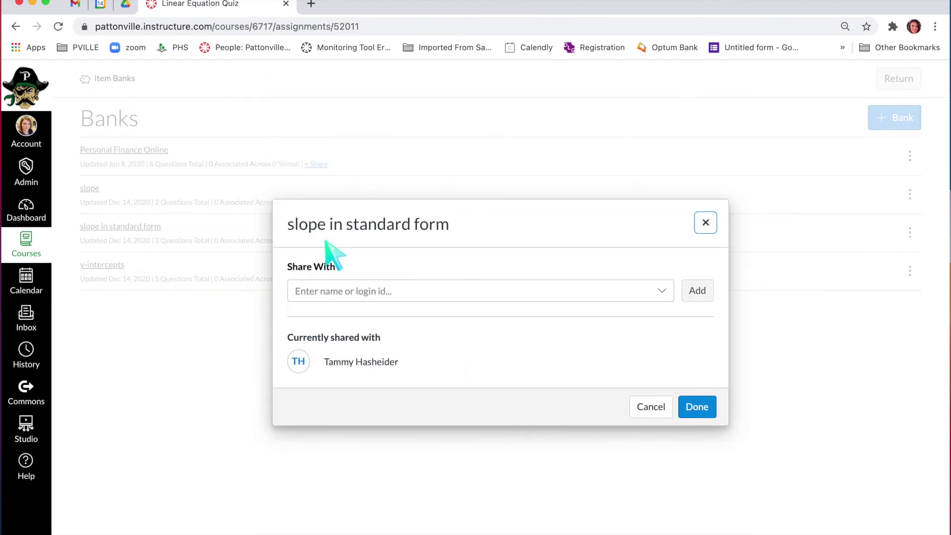
left_click(325, 293)
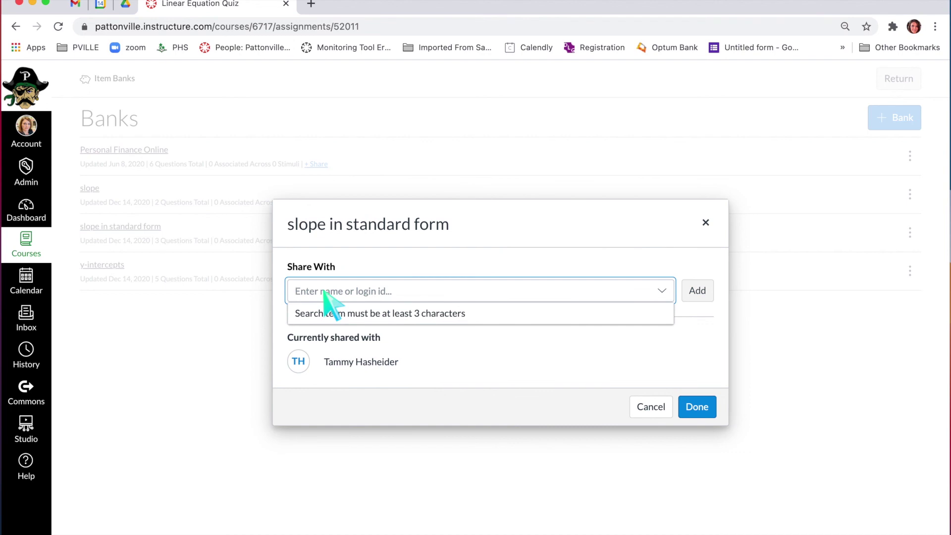
left_click(655, 403)
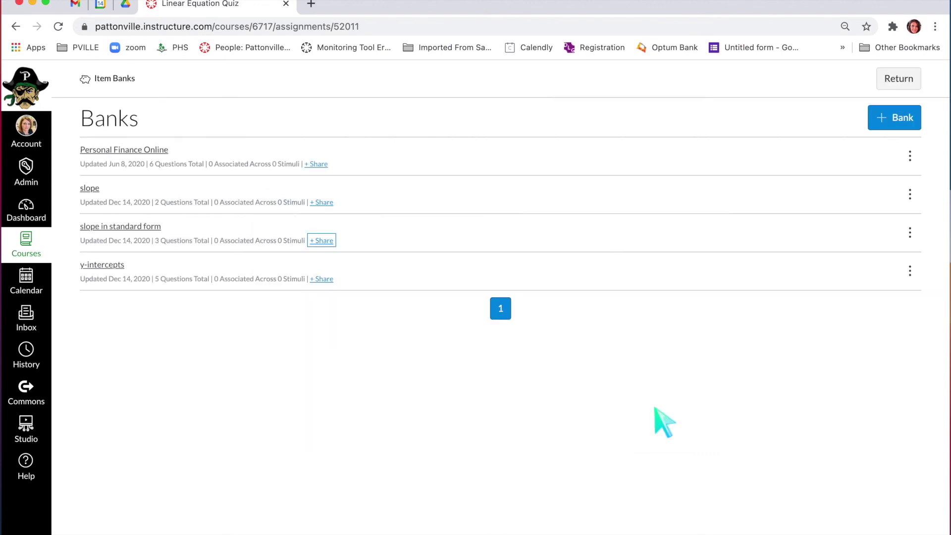